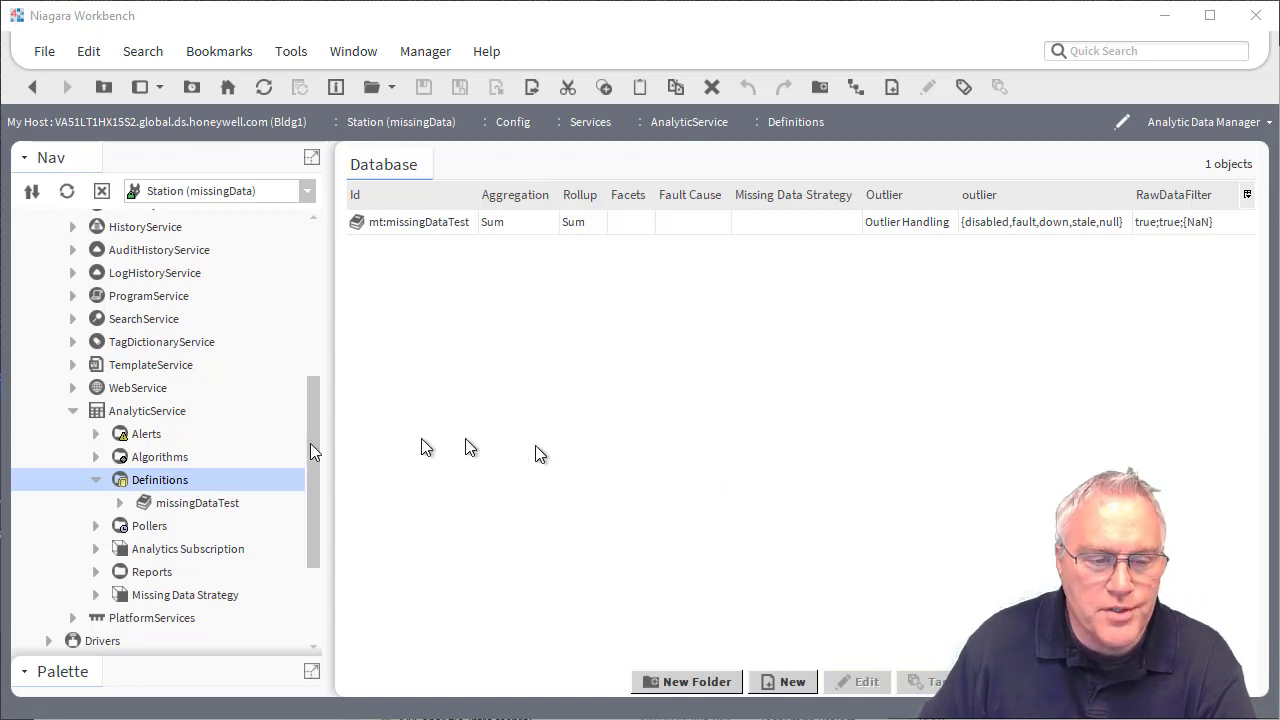
Step: Scroll the Nav tree to the missingDataTest definition under AnalyticService > Definitions
{"action": "scroll", "coordinate": [178, 487], "scroll_direction": "down", "scroll_amount": 3}
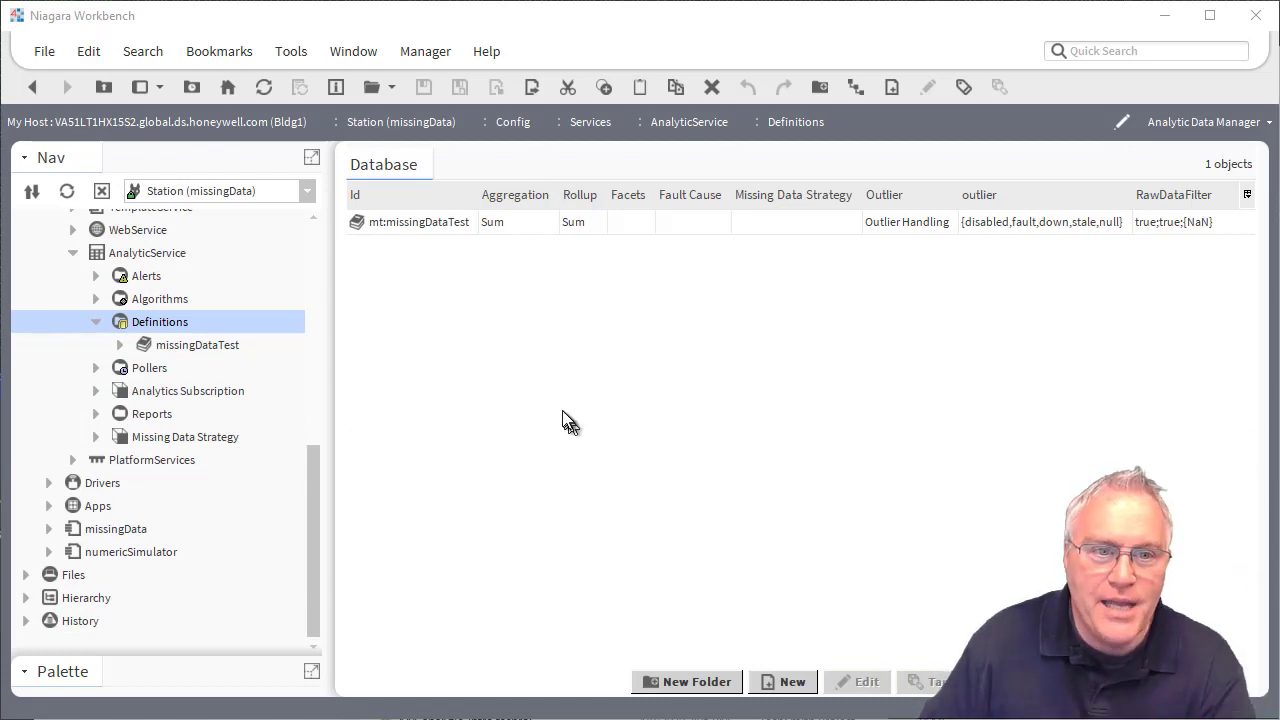
{"action": "scroll", "coordinate": [311, 359], "scroll_direction": "up", "scroll_amount": 4}
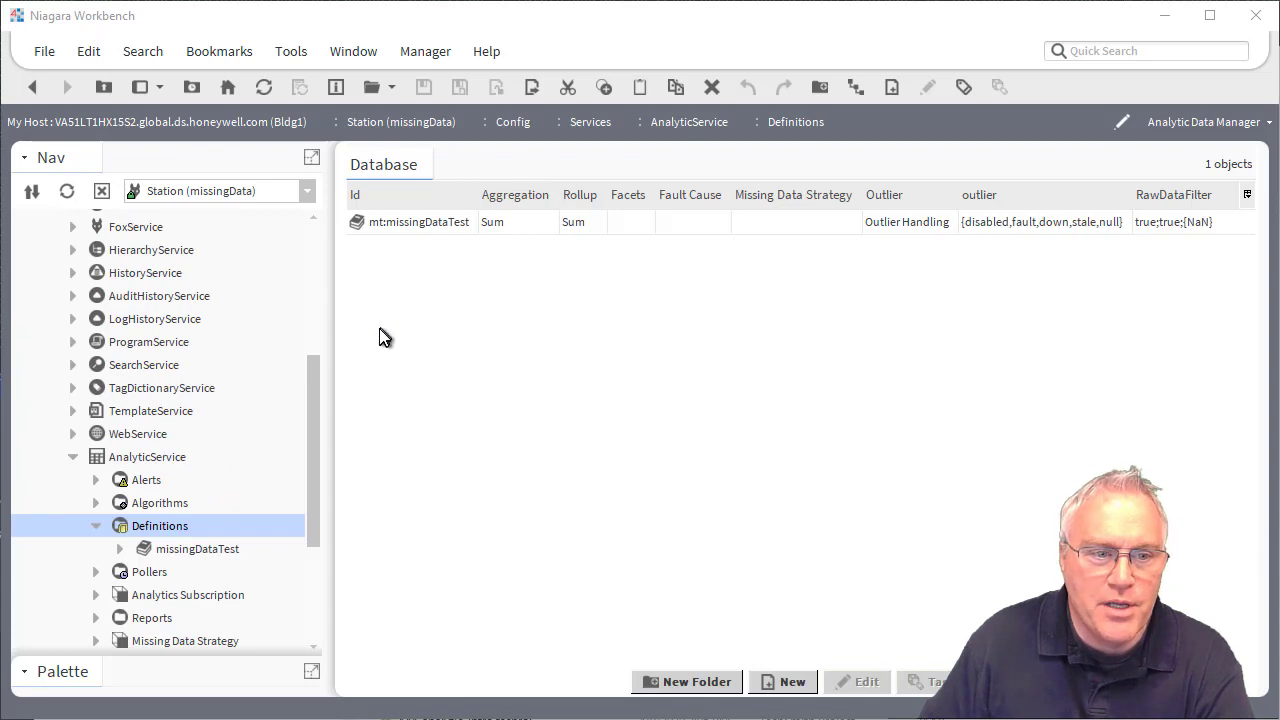
{"action": "scroll", "coordinate": [223, 549], "scroll_direction": "down", "scroll_amount": 1}
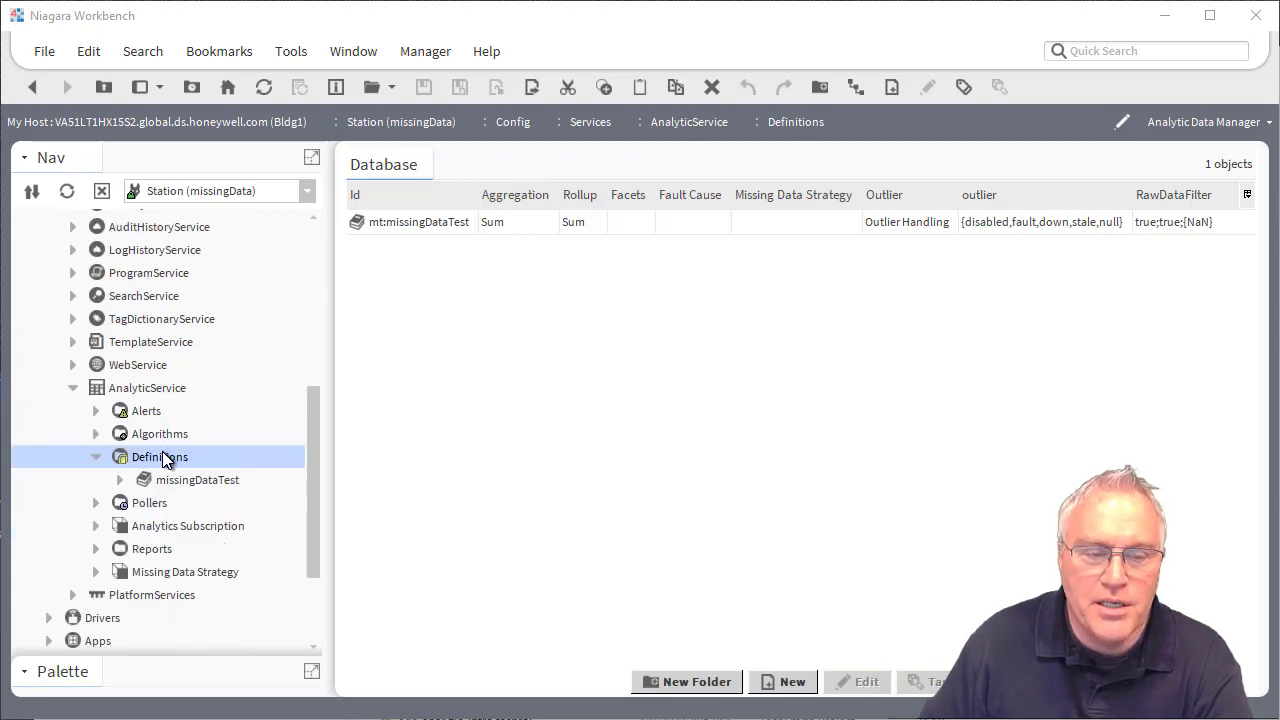
Step: Open the missingDataTest property sheet and expand Delta Values to reveal its High and Low Limits
{"action": "double_click", "coordinate": [175, 480]}
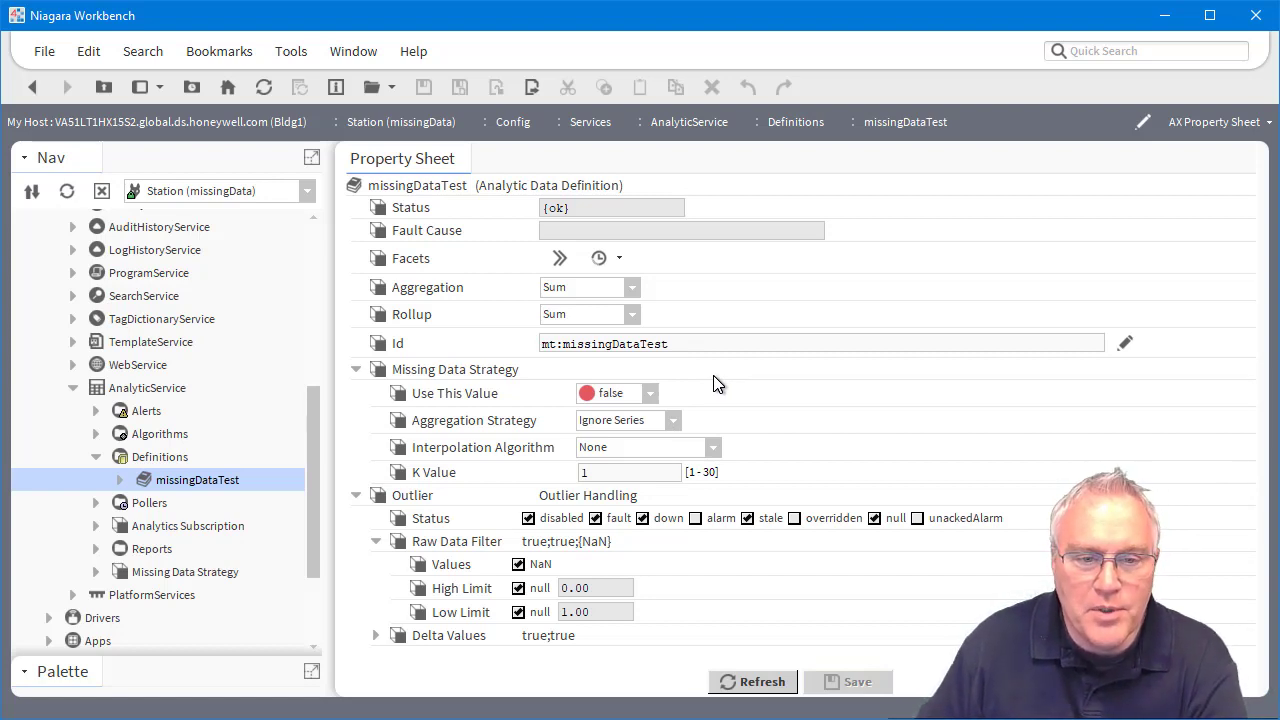
{"action": "left_click", "coordinate": [377, 636]}
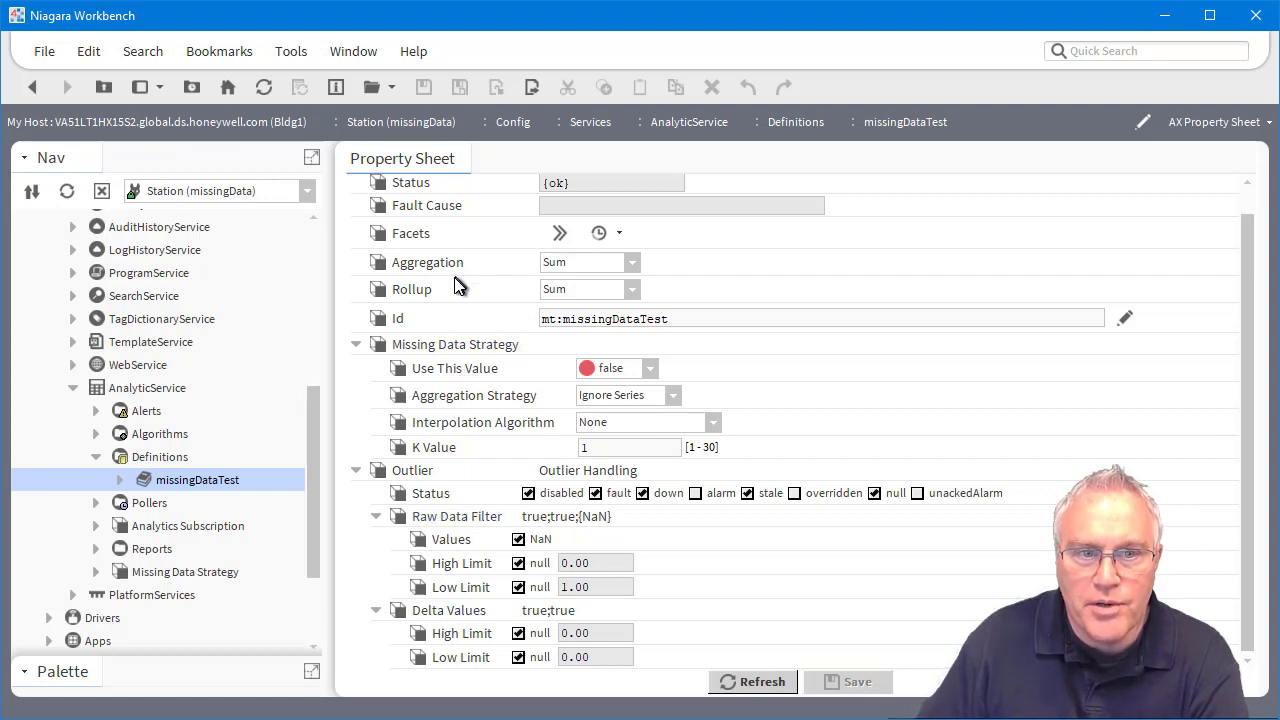
{"action": "scroll", "coordinate": [456, 280], "scroll_direction": "up", "scroll_amount": 1}
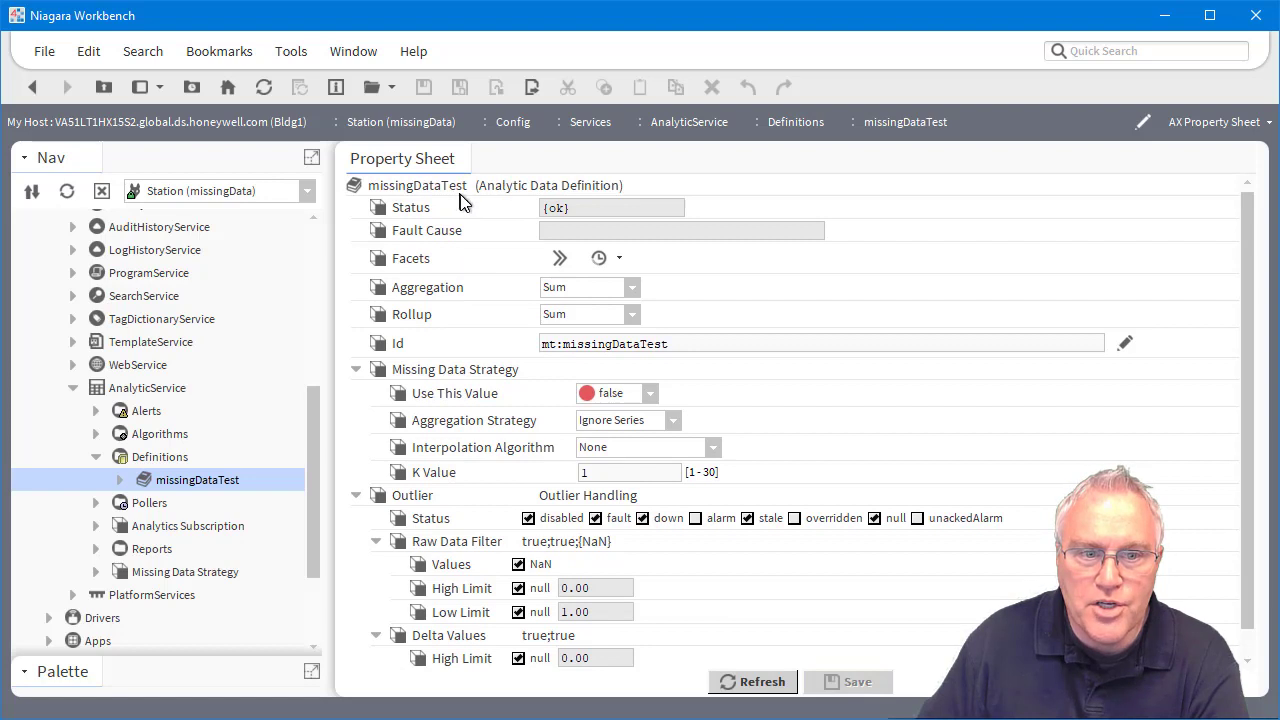
{"action": "scroll", "coordinate": [462, 200], "scroll_direction": "down", "scroll_amount": 1}
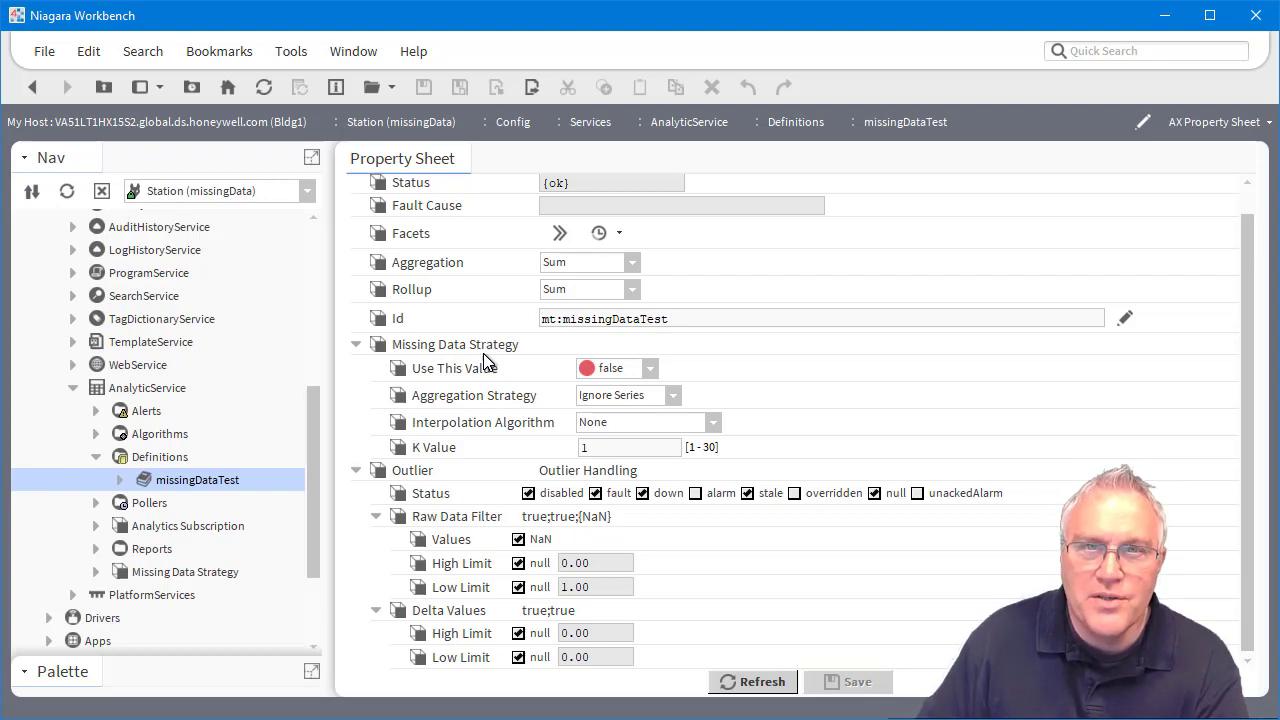
Step: Select the Missing Data Strategy folder, then reselect the missingDataTest definition
{"action": "left_click", "coordinate": [154, 574]}
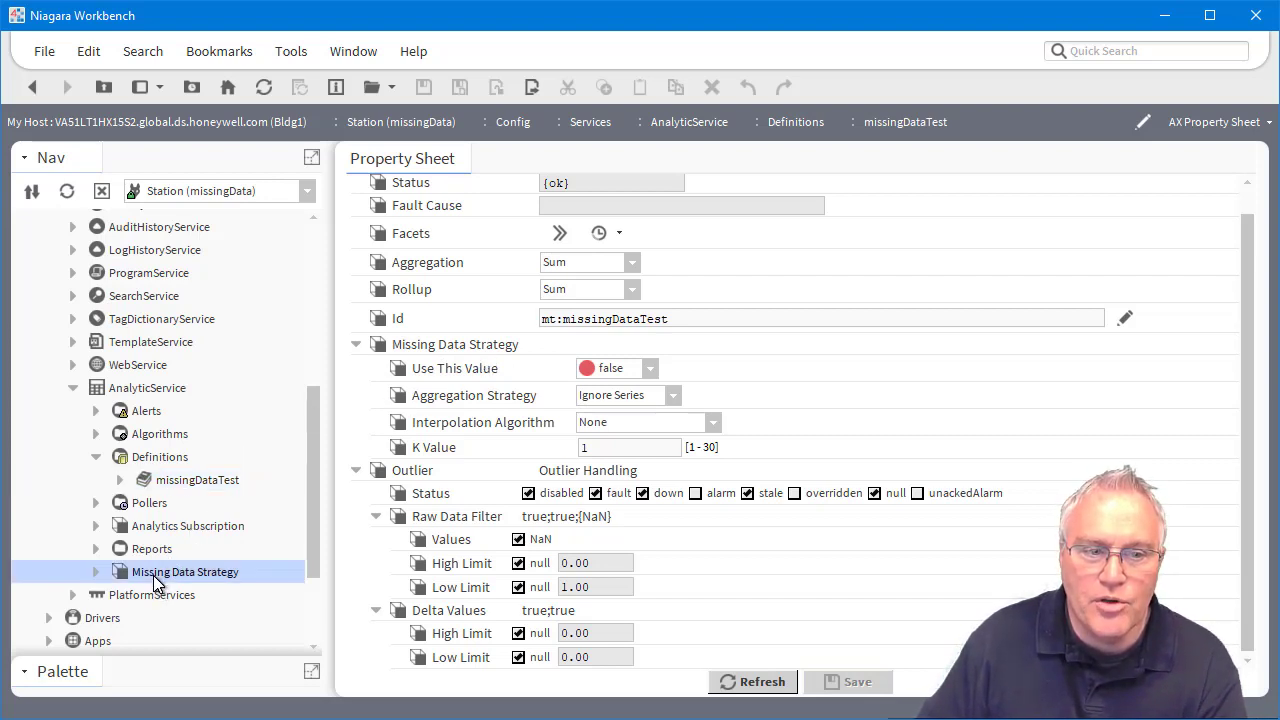
{"action": "left_click", "coordinate": [168, 481]}
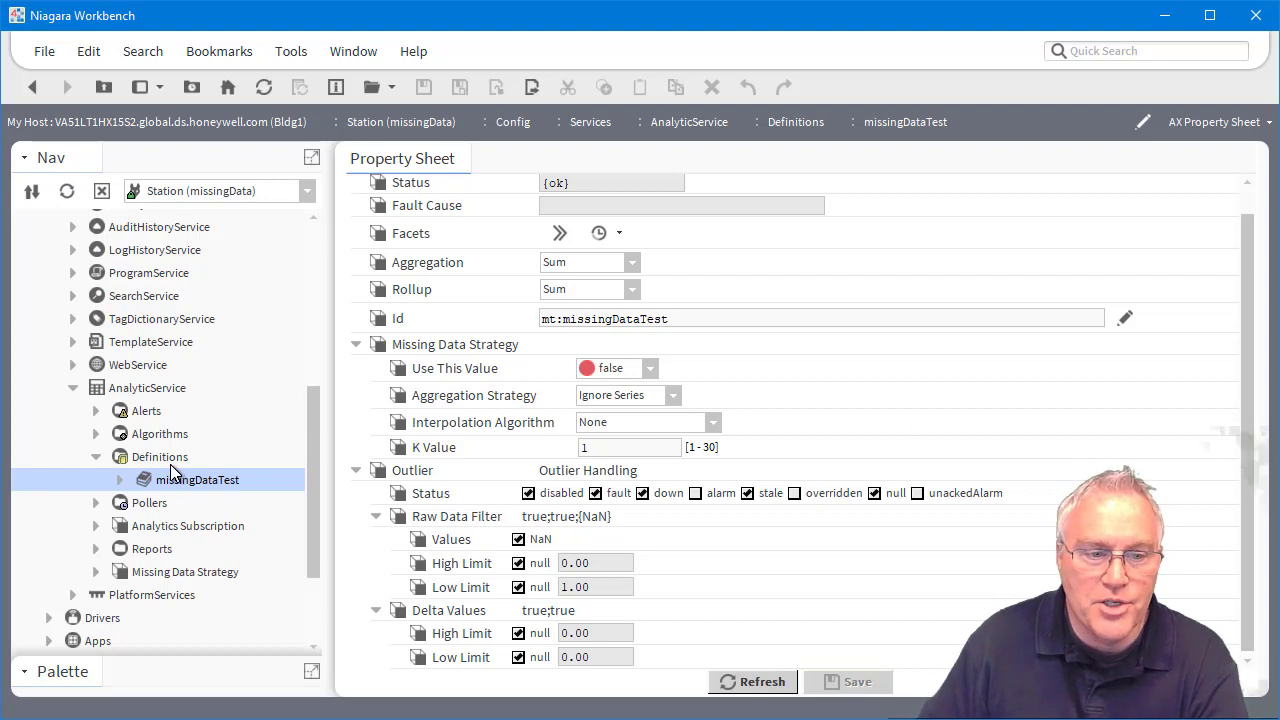
{"action": "scroll", "coordinate": [163, 553], "scroll_direction": "down", "scroll_amount": 2}
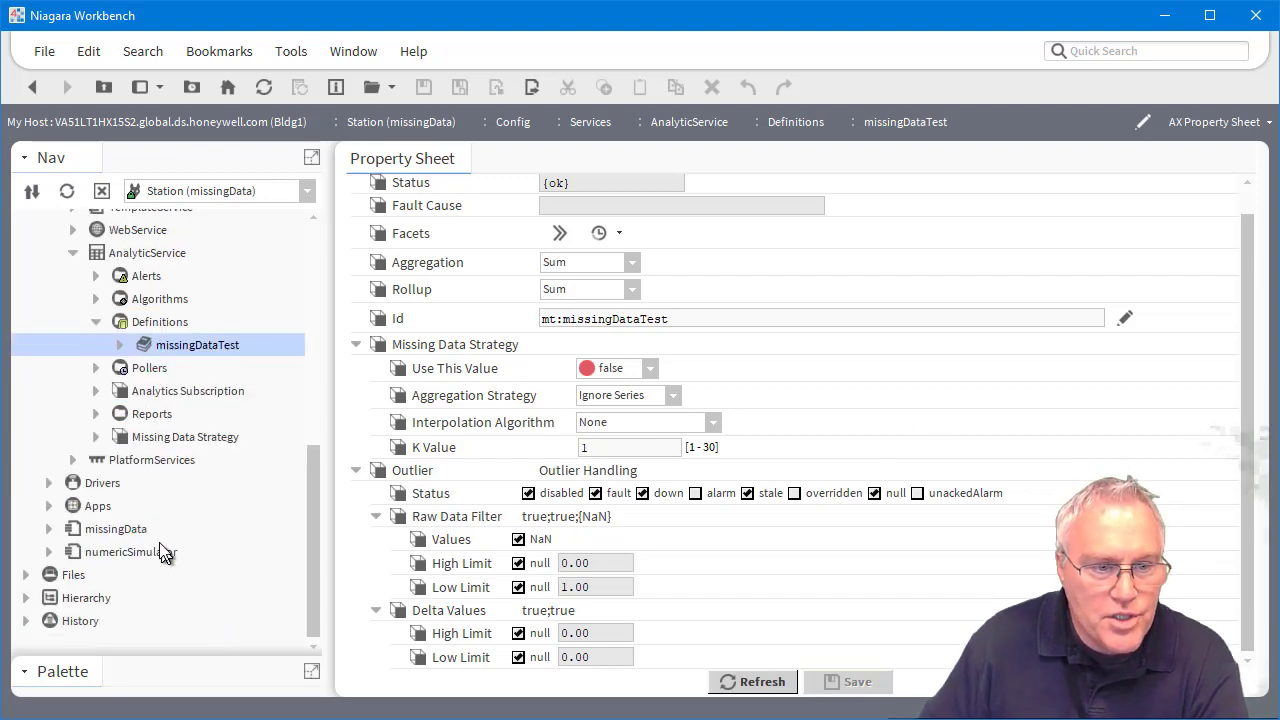
Step: Open missingData's wire sheet, inspect the Consumption weekly schedule, then go back
{"action": "double_click", "coordinate": [137, 530]}
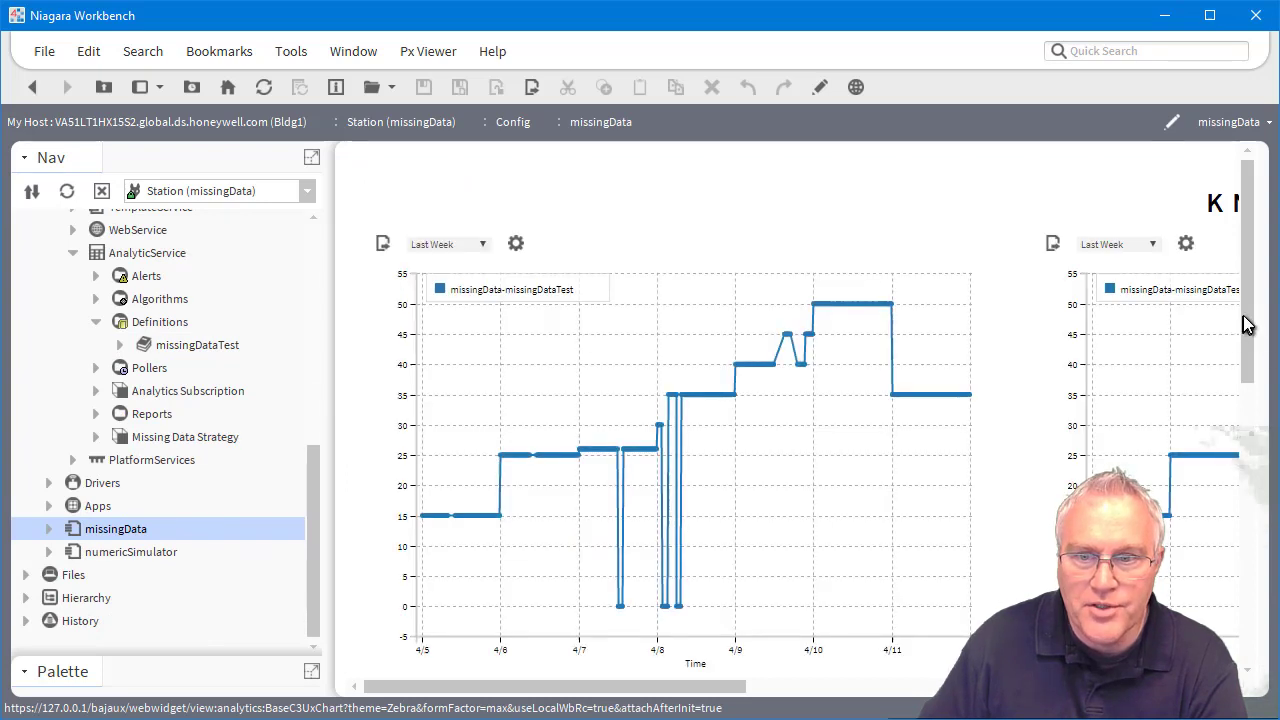
{"action": "left_click_drag", "start_coordinate": [1248, 325], "coordinate": [1248, 565]}
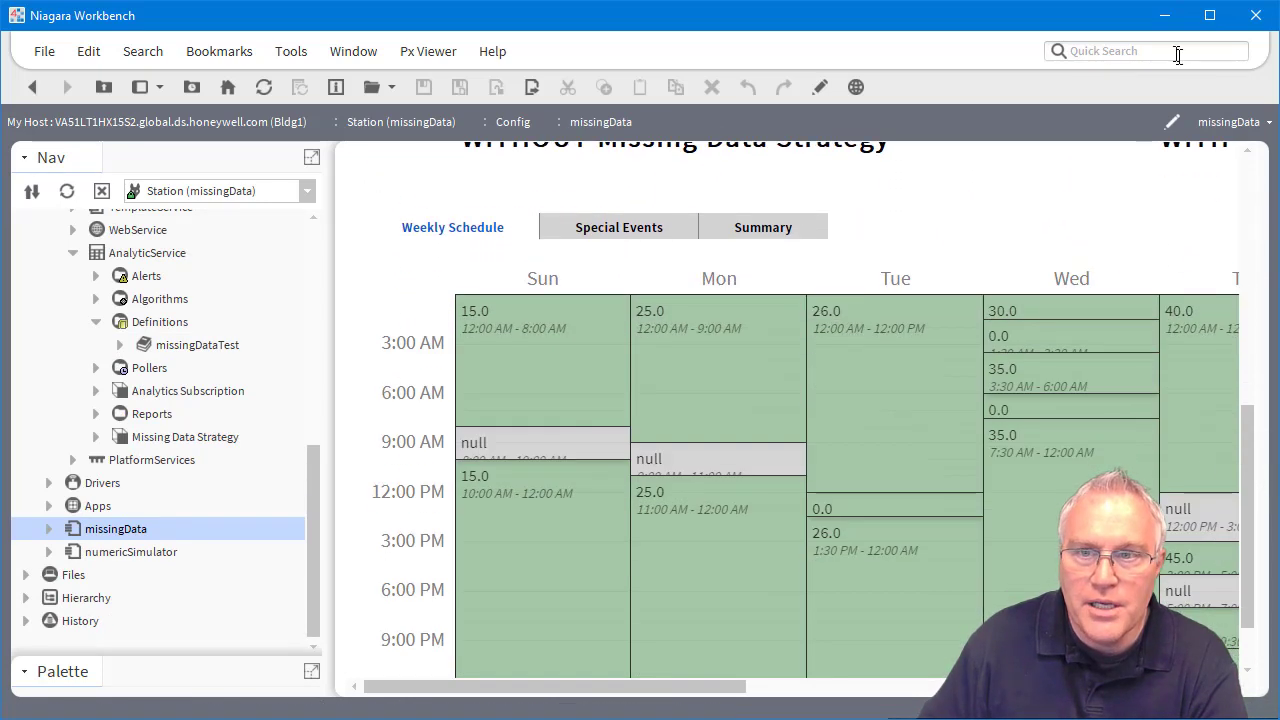
{"action": "left_click", "coordinate": [1235, 122]}
{"action": "left_click", "coordinate": [1195, 173]}
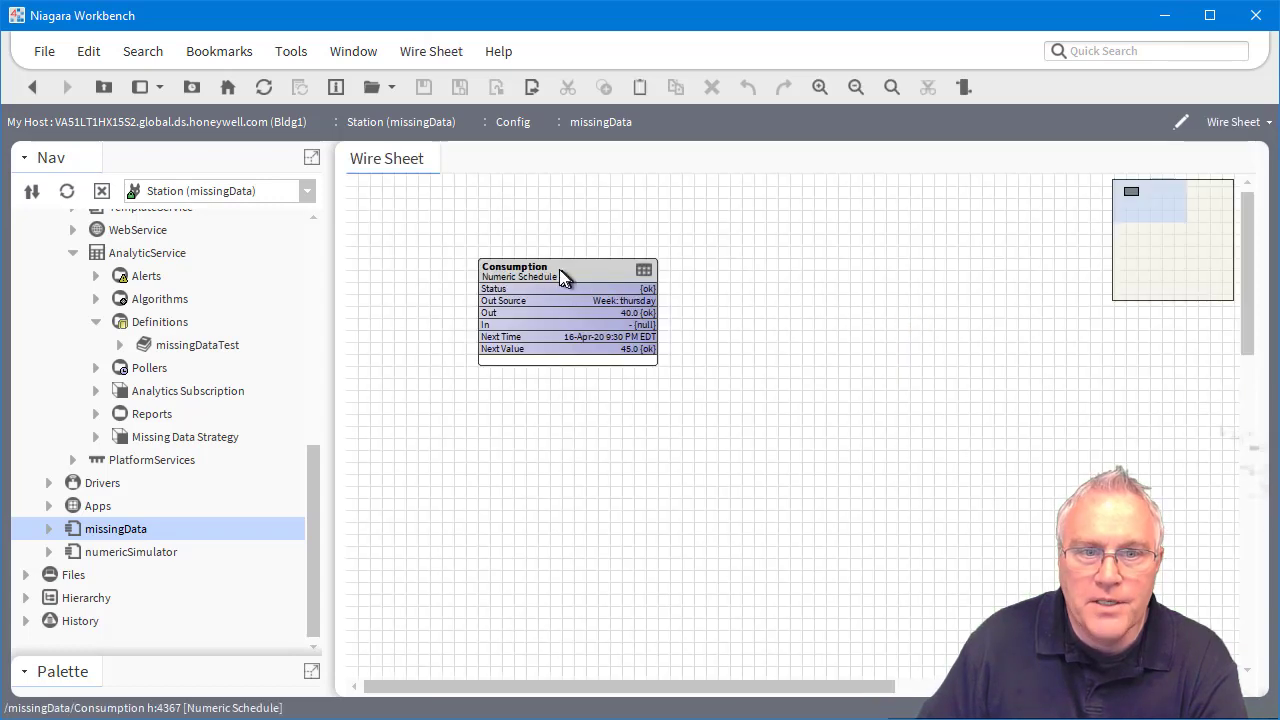
{"action": "double_click", "coordinate": [561, 274]}
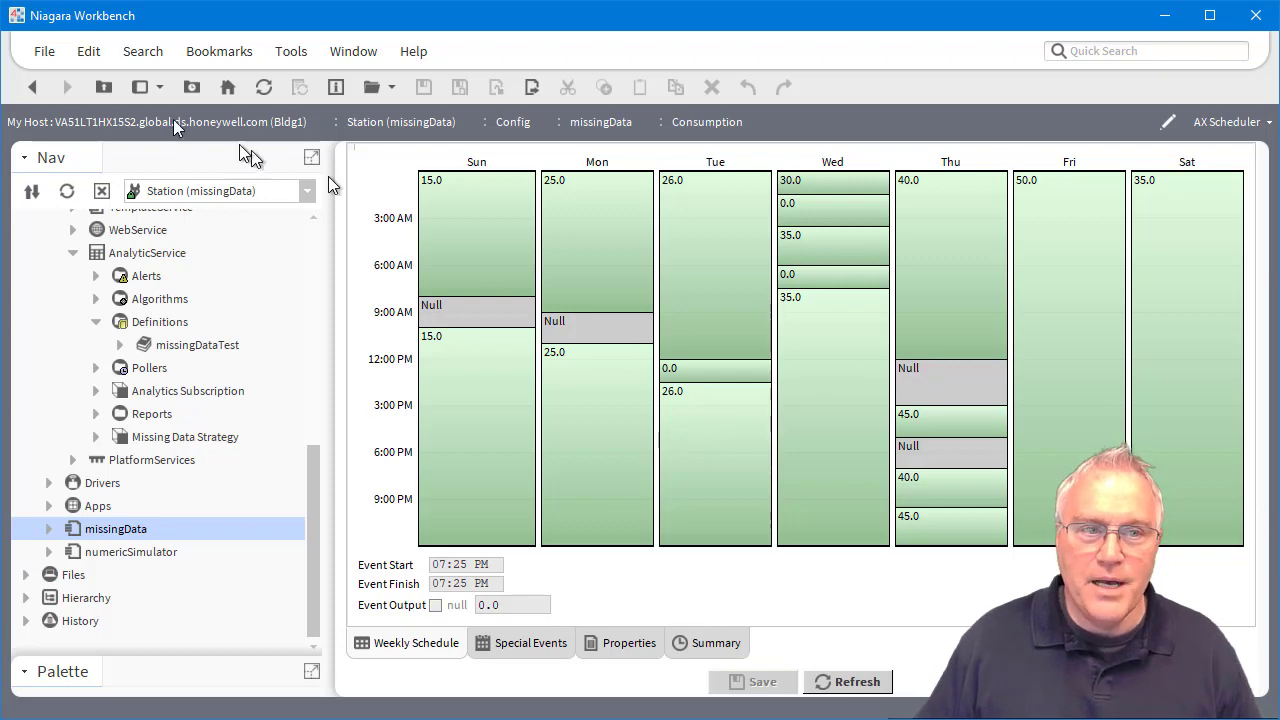
{"action": "left_click", "coordinate": [35, 93]}
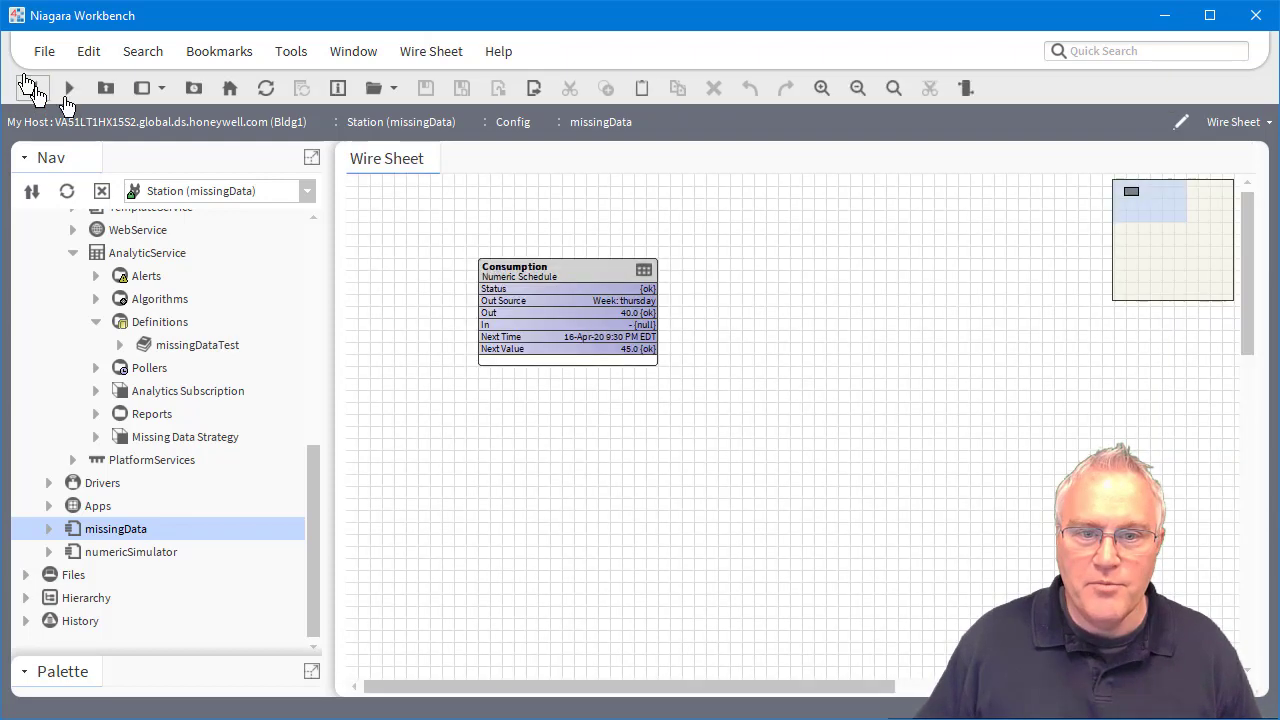
Step: Reopen the missingData page and load the analytics palette in an enlarged Palette pane
{"action": "double_click", "coordinate": [126, 529]}
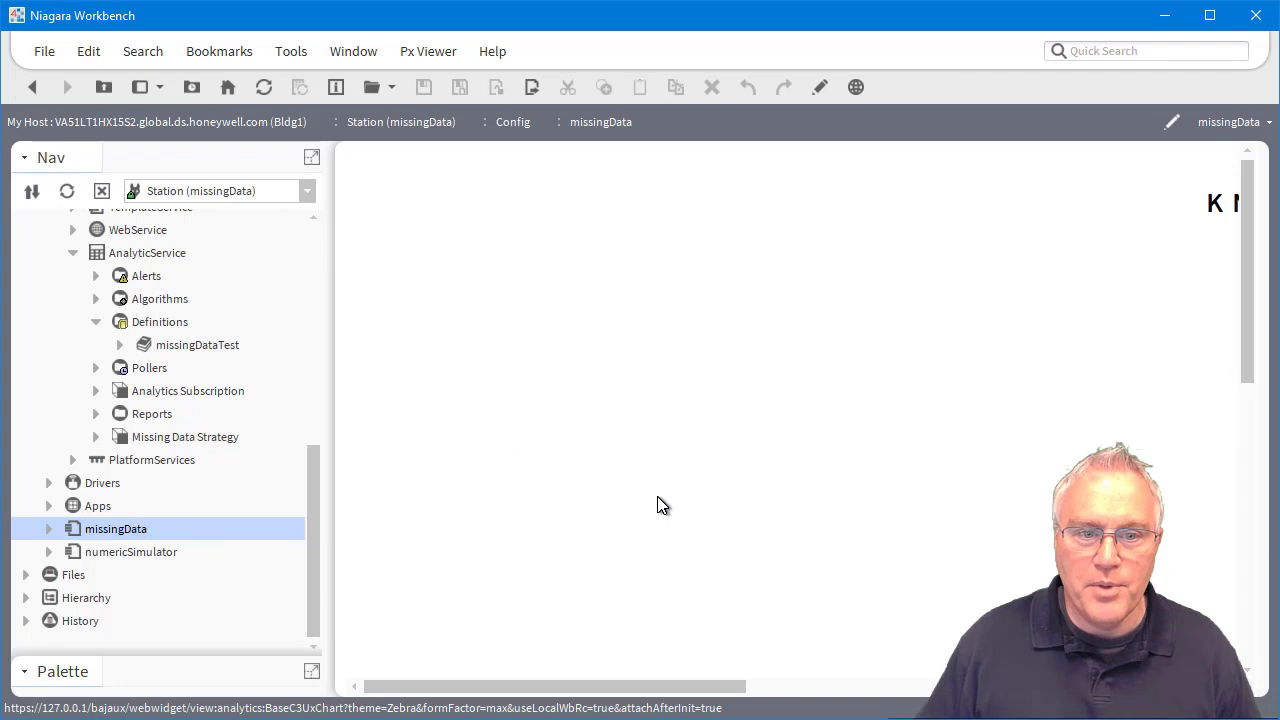
{"action": "left_click_drag", "start_coordinate": [172, 659], "coordinate": [170, 366]}
{"action": "left_click", "coordinate": [164, 406]}
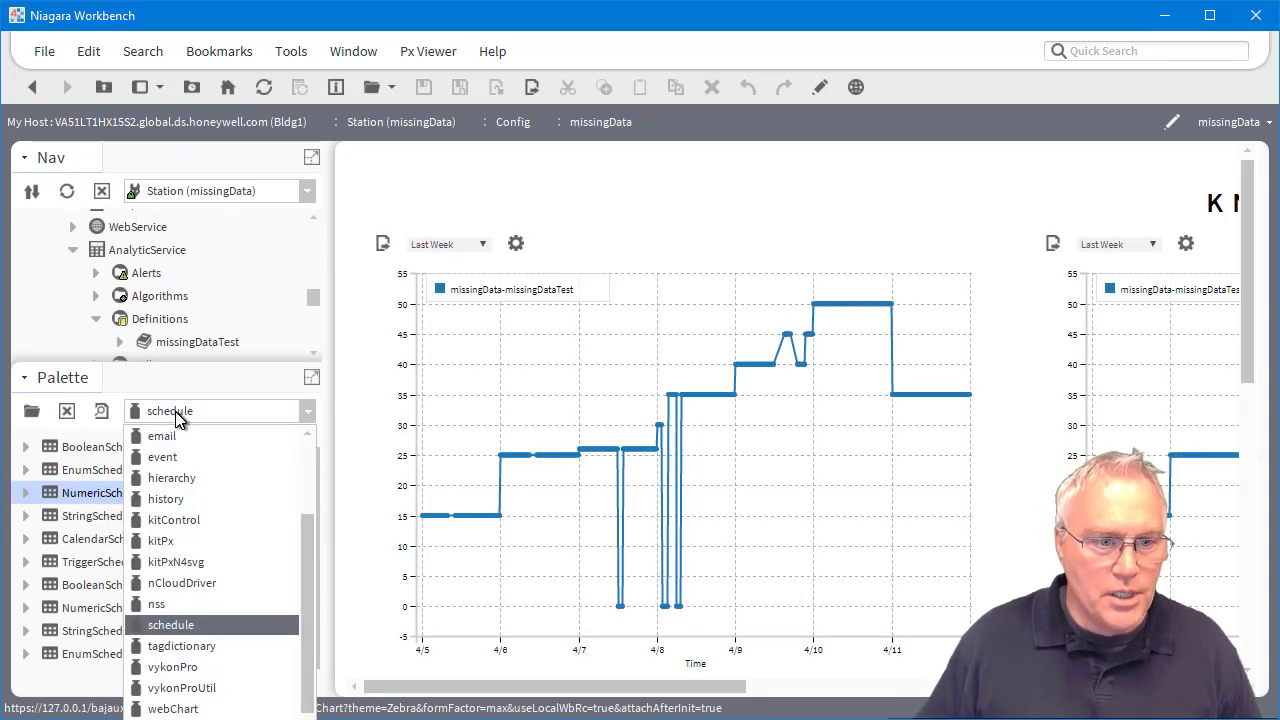
{"action": "scroll", "coordinate": [196, 500], "scroll_direction": "up", "scroll_amount": 2}
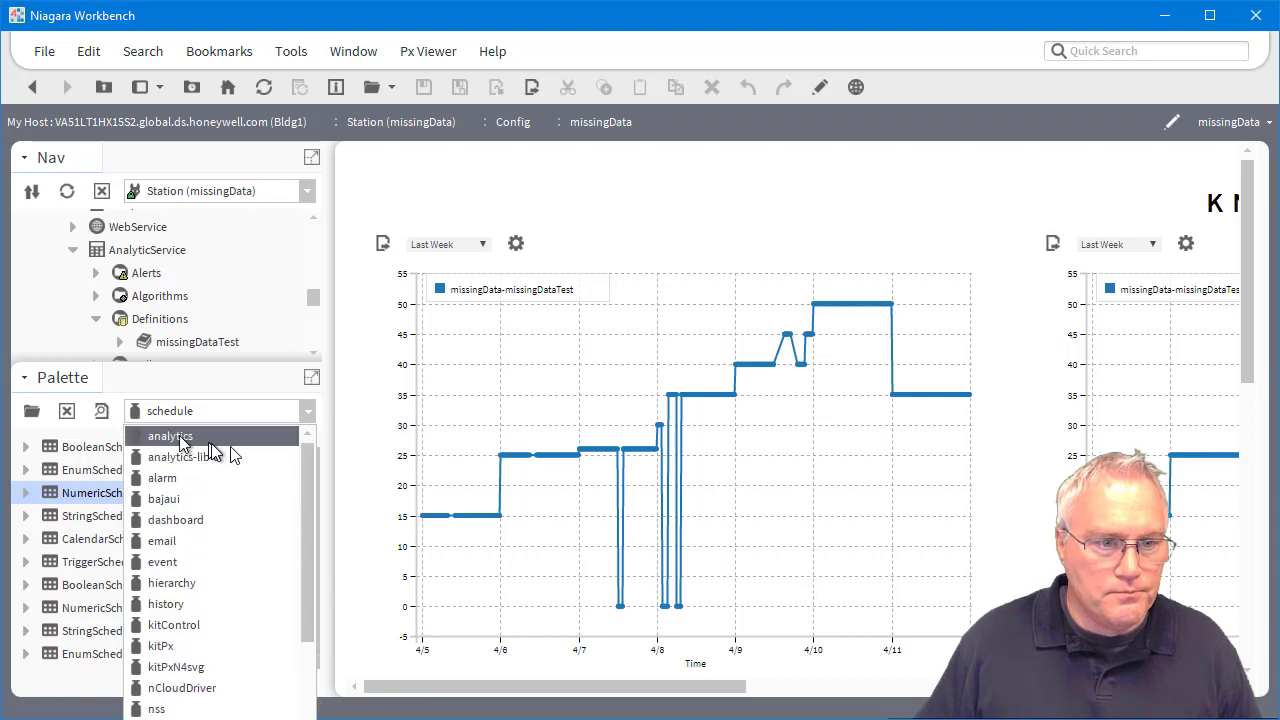
{"action": "left_click", "coordinate": [200, 434]}
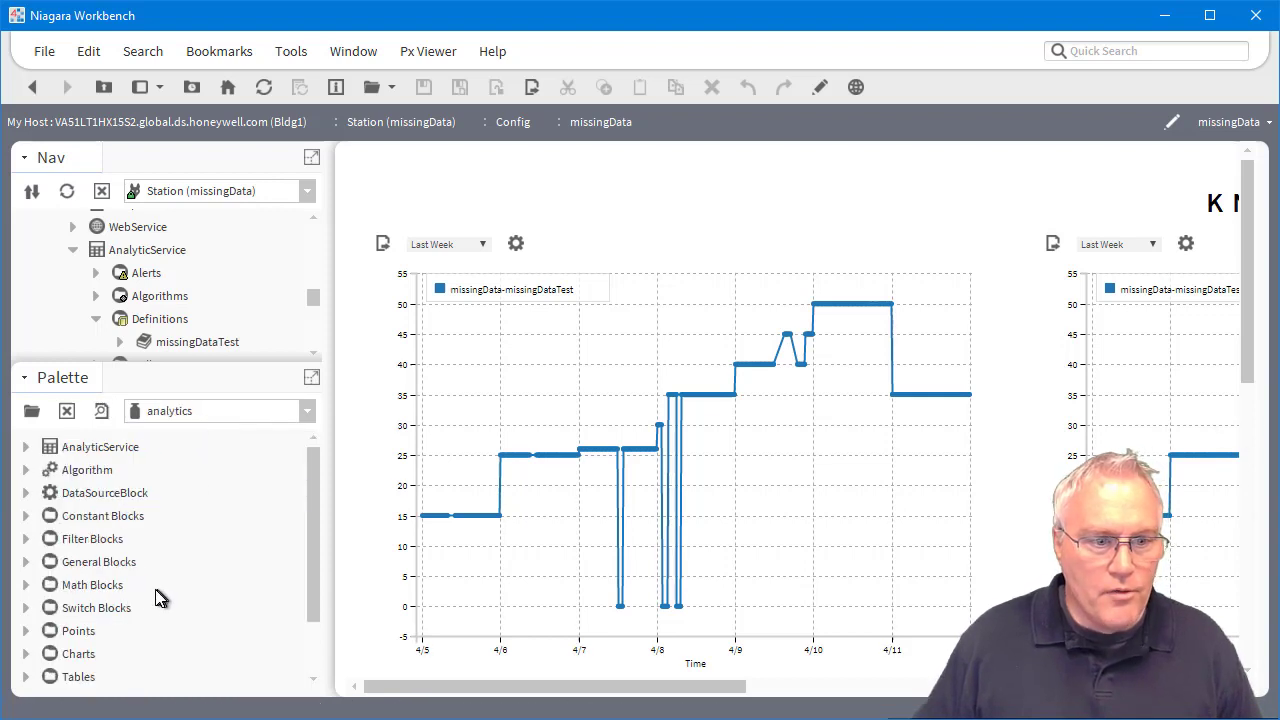
Step: Expand the analytics Charts group and try dragging an AnalyticWebChart onto the page
{"action": "left_click", "coordinate": [26, 654]}
{"action": "scroll", "coordinate": [30, 660], "scroll_direction": "down", "scroll_amount": 3}
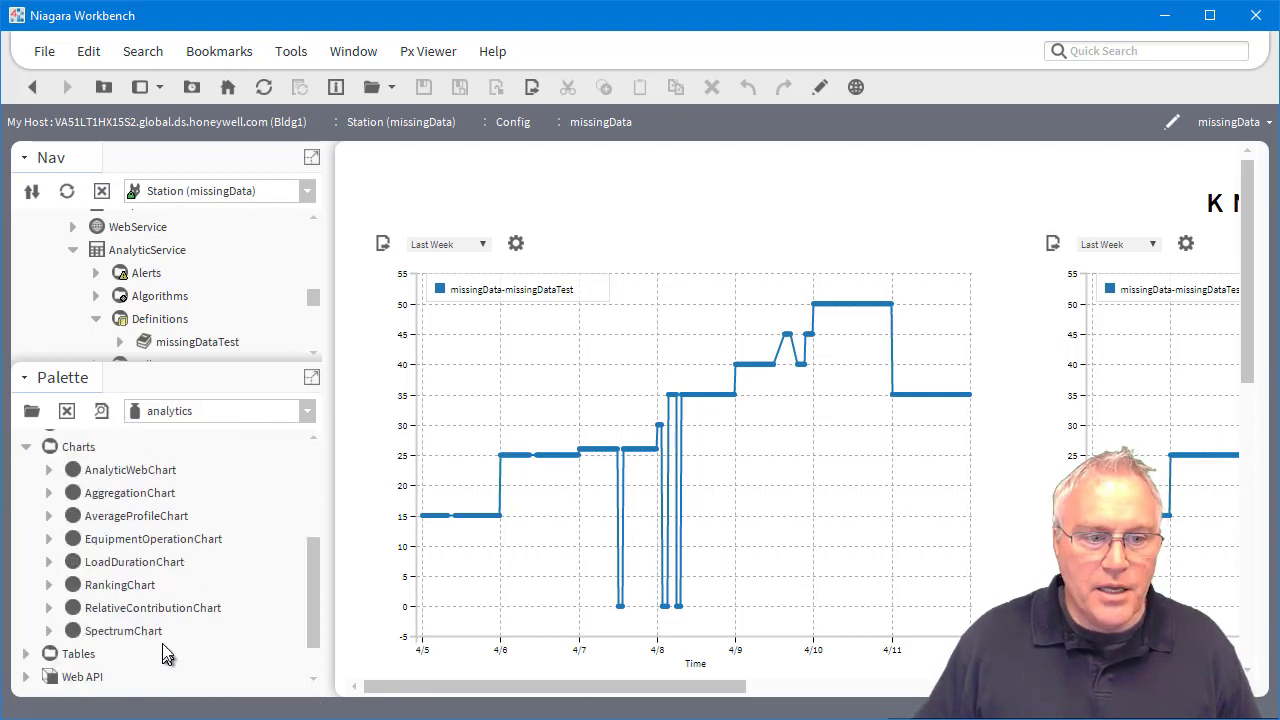
{"action": "left_click", "coordinate": [130, 470]}
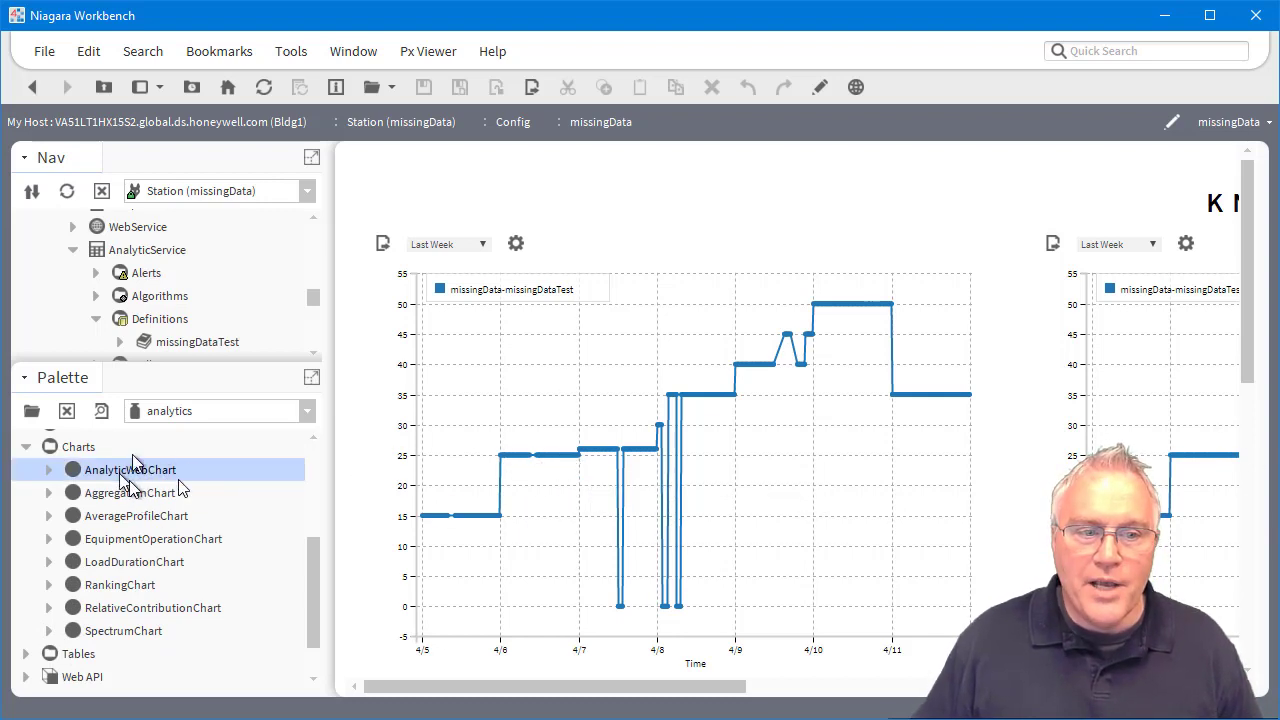
{"action": "left_click_drag", "start_coordinate": [147, 480], "coordinate": [613, 380]}
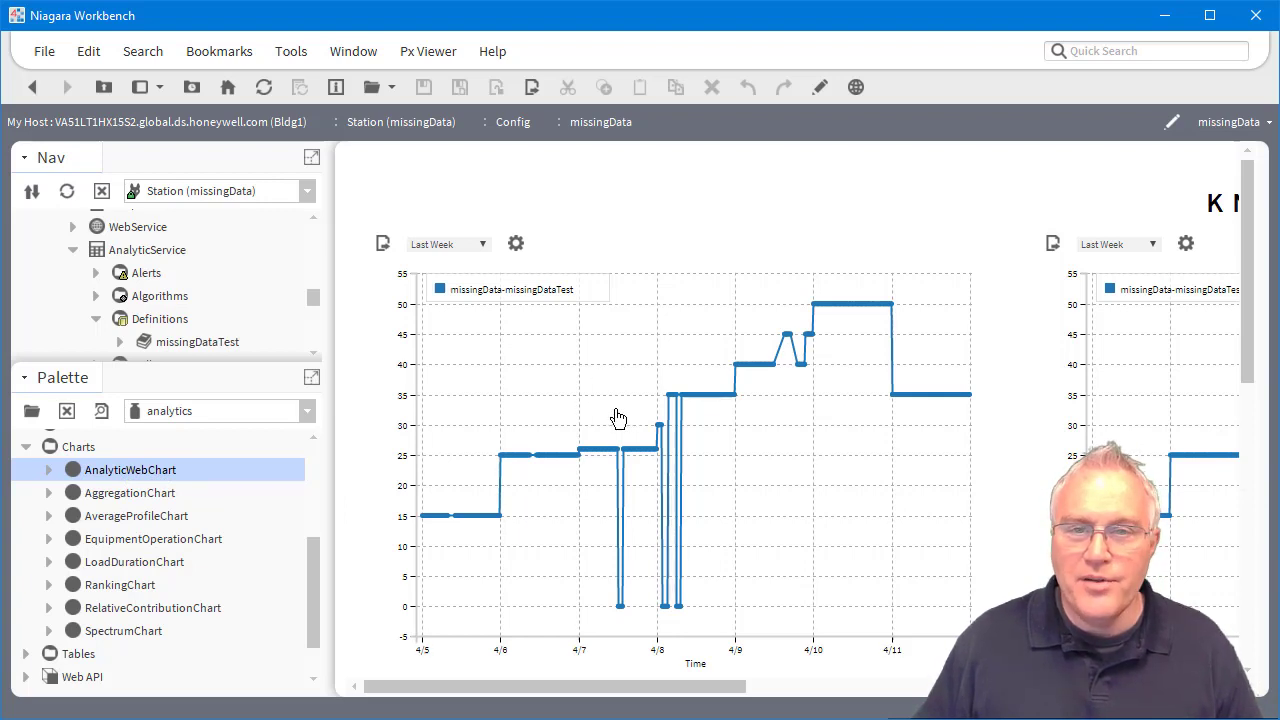
{"action": "left_click_drag", "start_coordinate": [617, 418], "coordinate": [368, 350]}
{"action": "left_click", "coordinate": [1228, 122]}
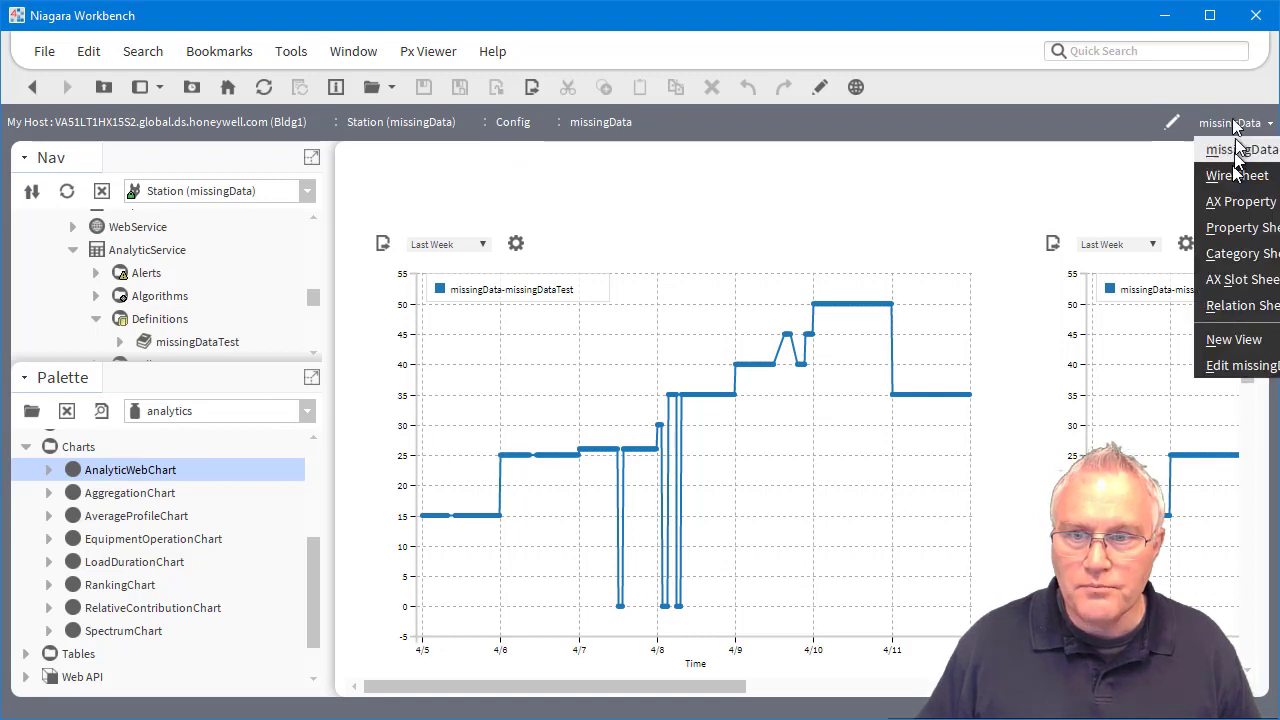
Step: Edit the missingData page and review the chart's mt:missingDataTest data and Ignore Point strategy, unchanged
{"action": "left_click", "coordinate": [1236, 136]}
{"action": "left_click", "coordinate": [822, 90]}
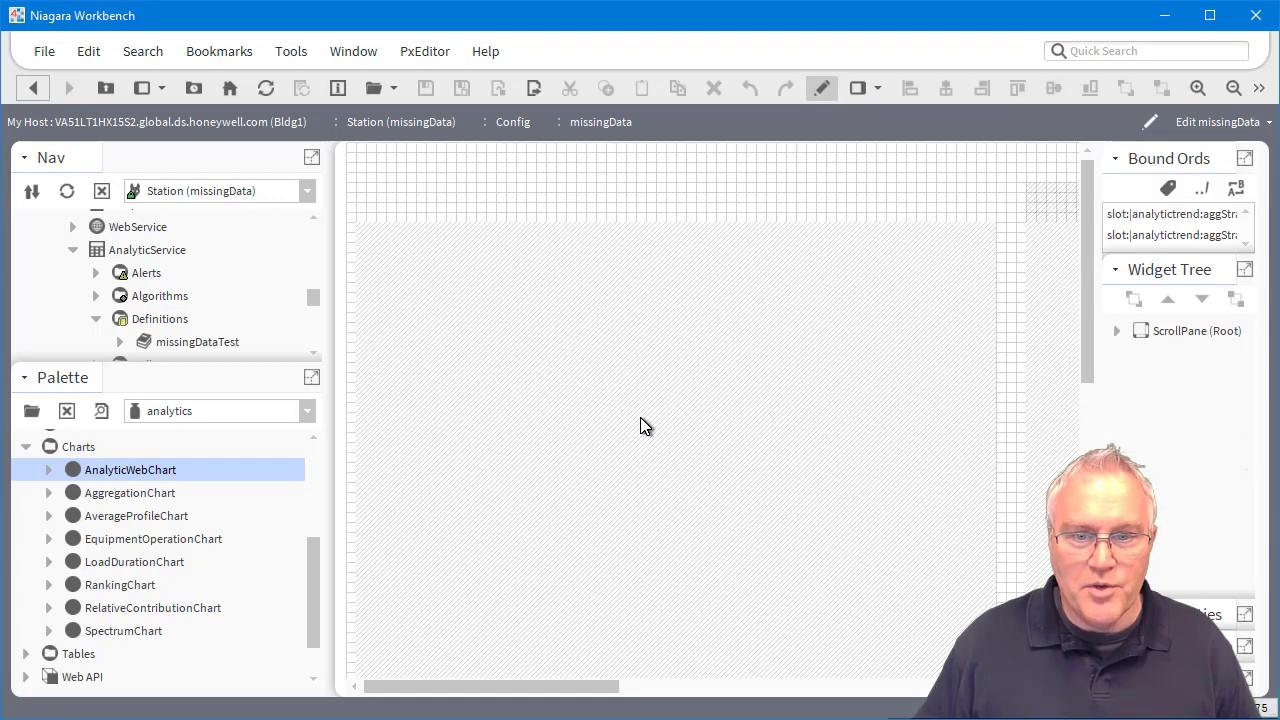
{"action": "double_click", "coordinate": [680, 418]}
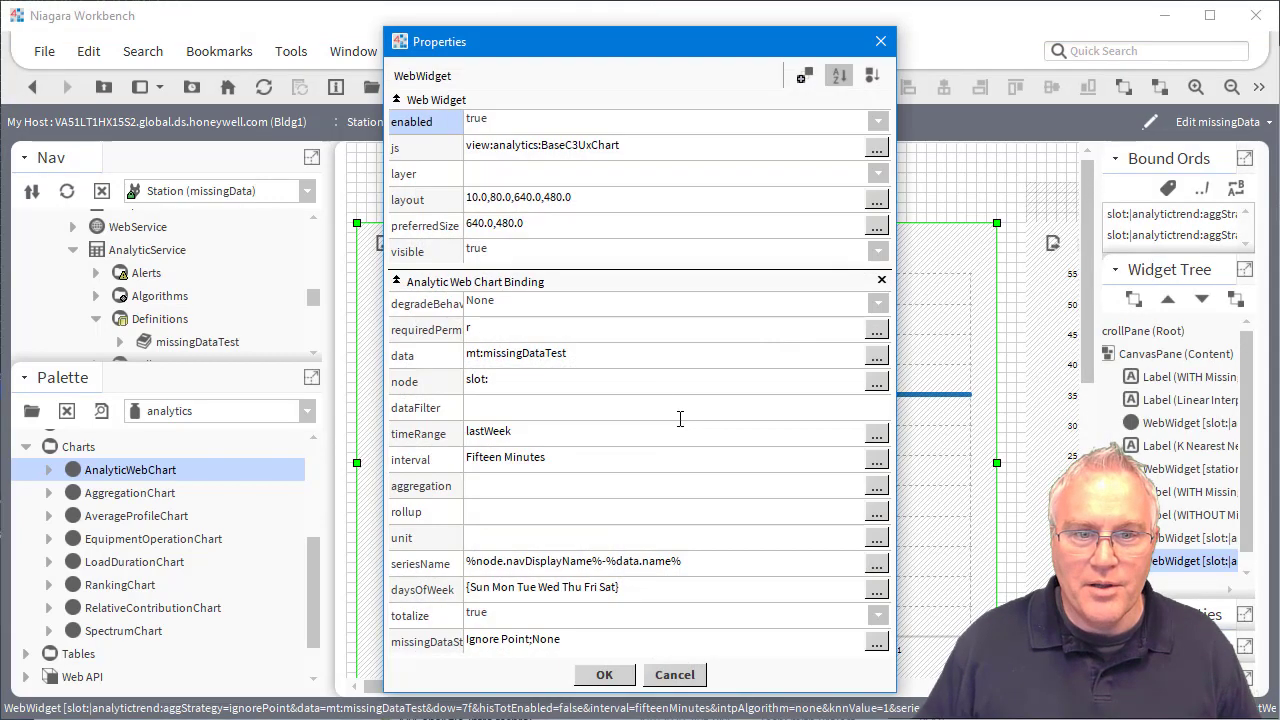
{"action": "left_click", "coordinate": [605, 358]}
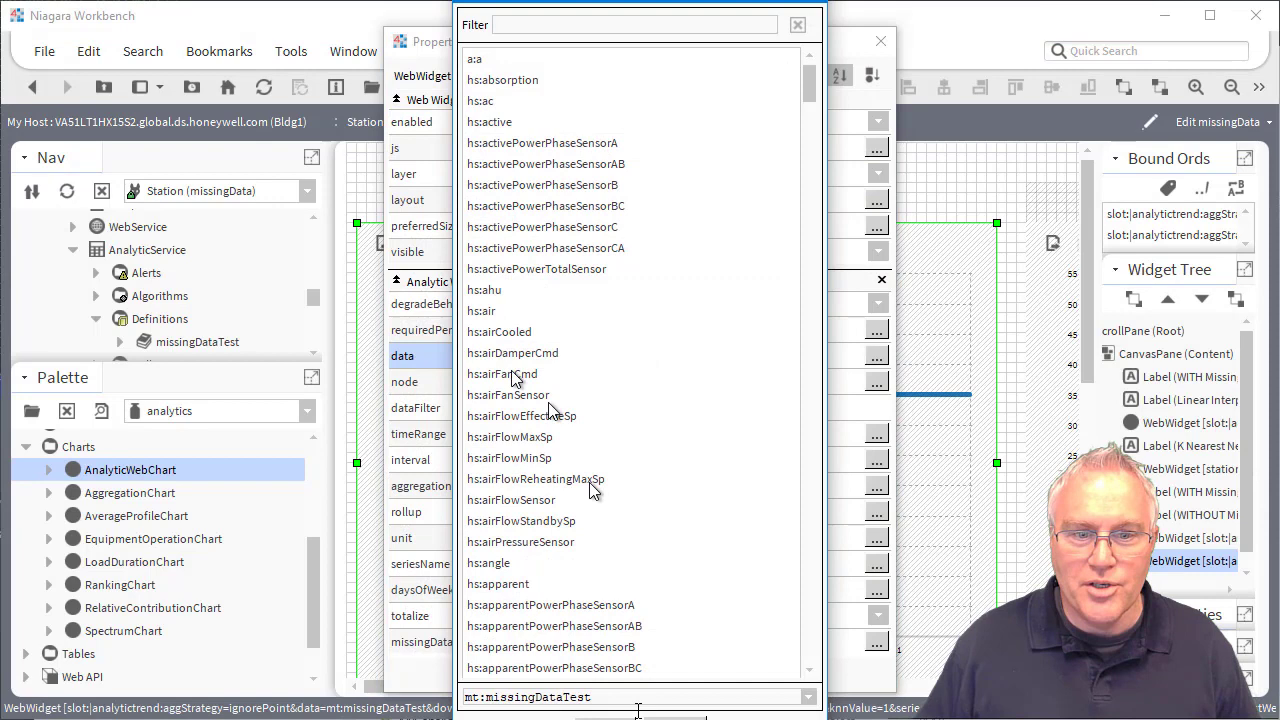
{"action": "key", "text": "Escape"}
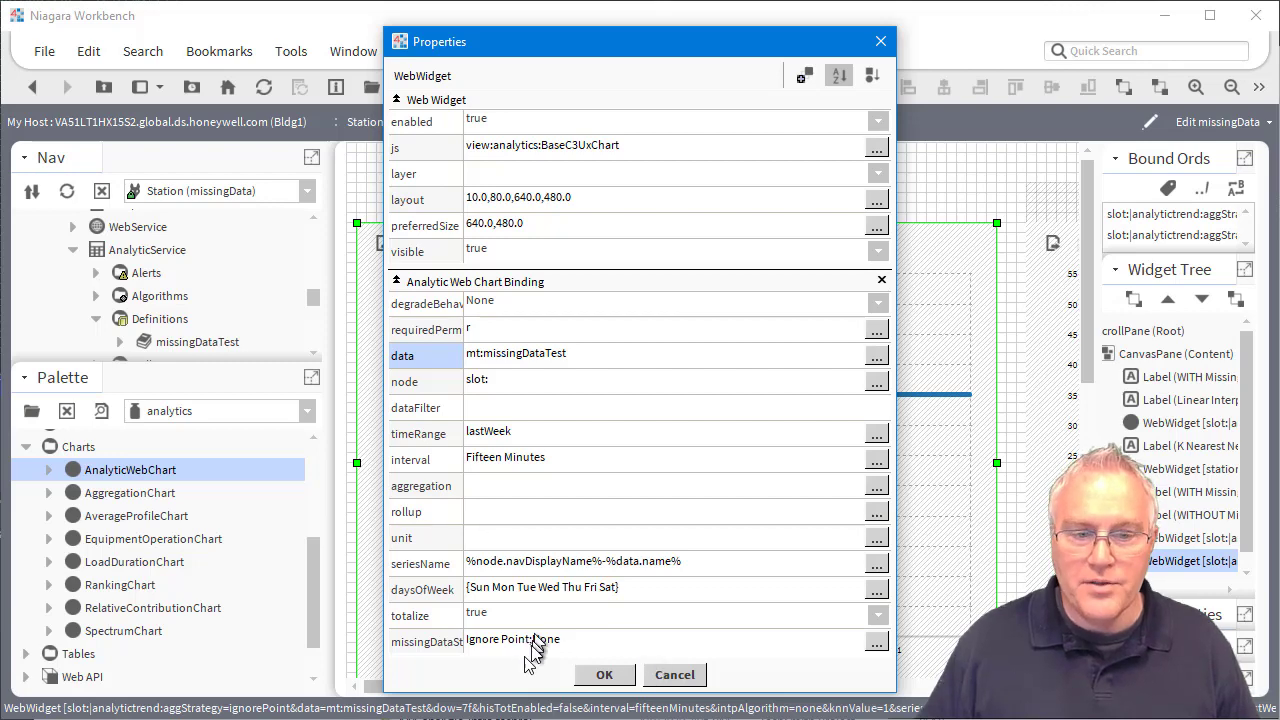
{"action": "left_click", "coordinate": [877, 643]}
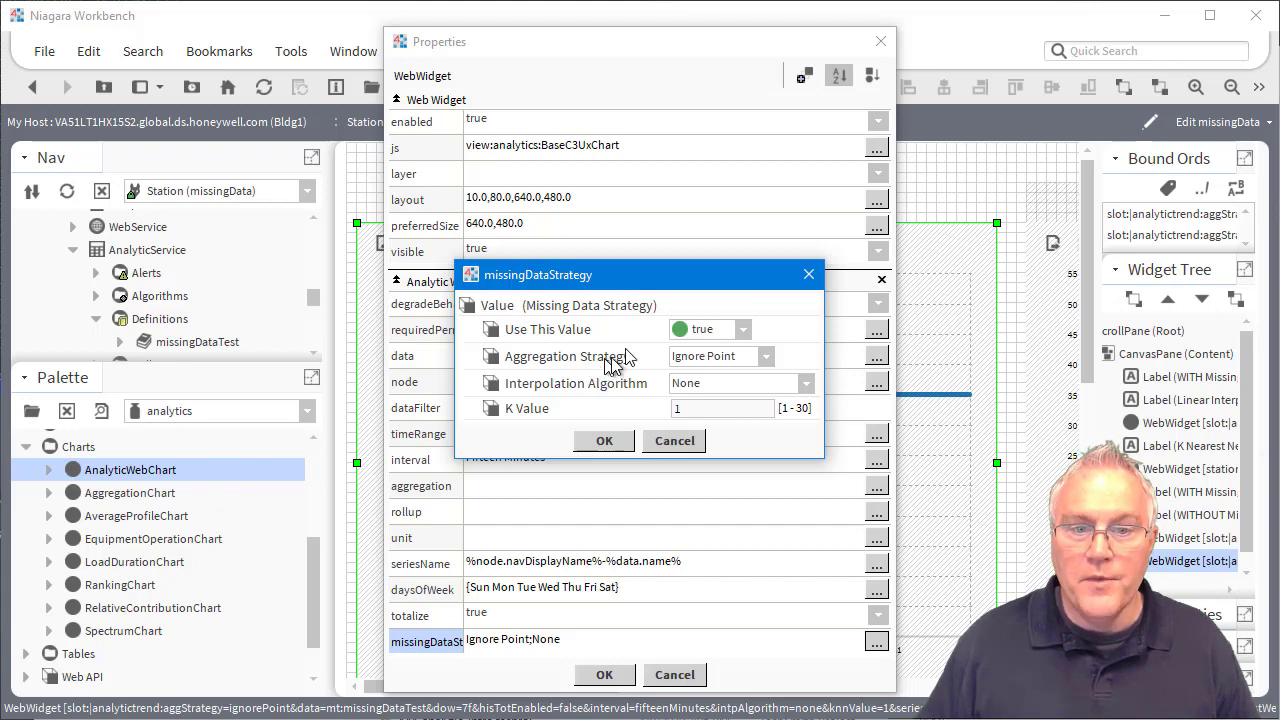
{"action": "left_click", "coordinate": [673, 444]}
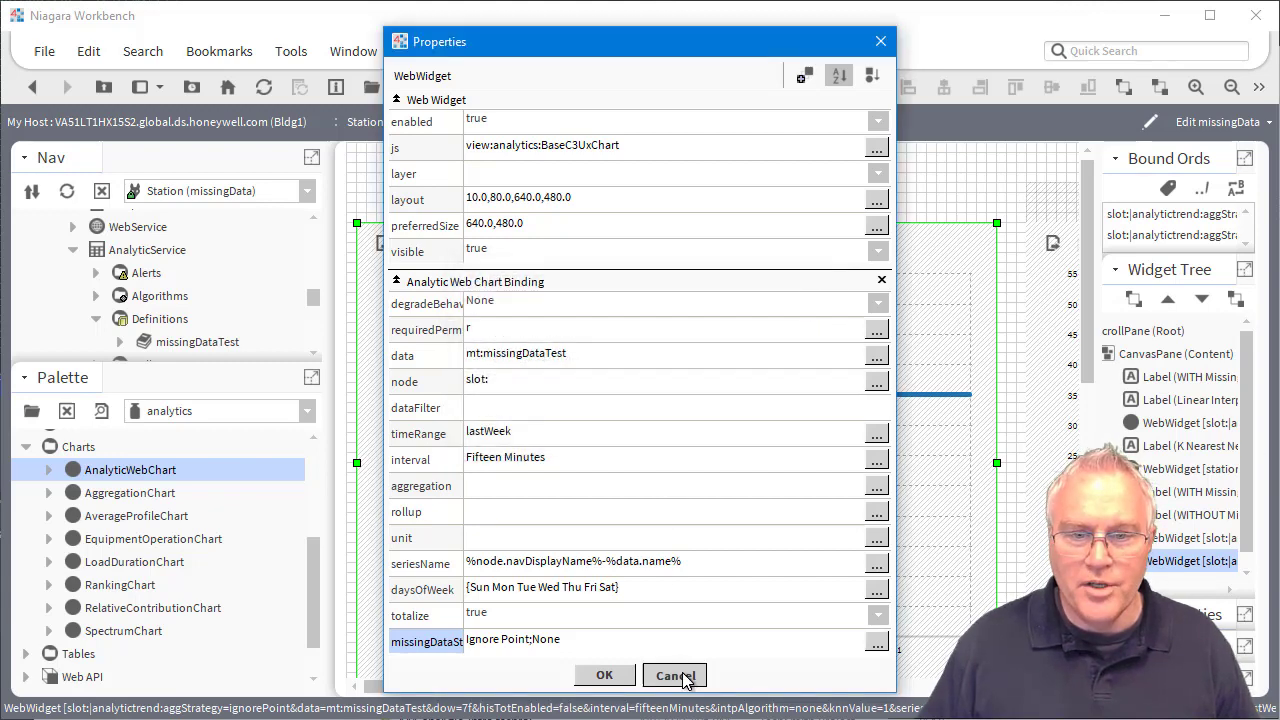
{"action": "left_click", "coordinate": [665, 674]}
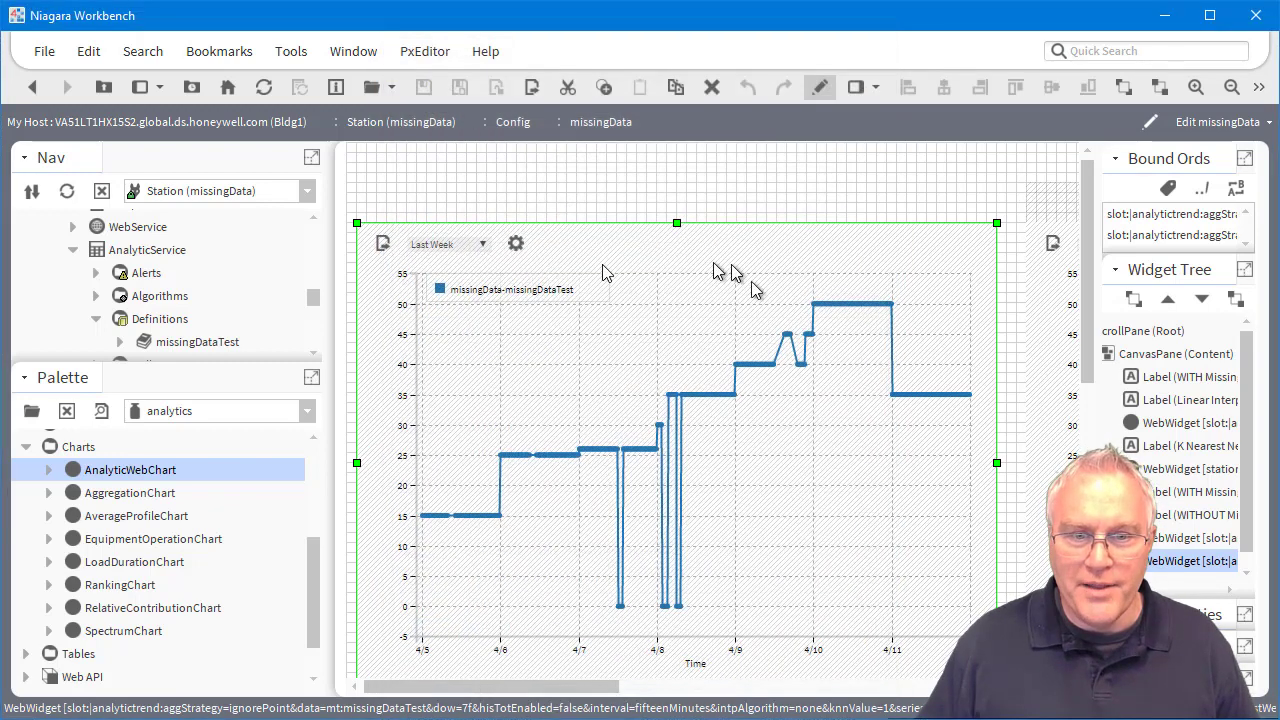
Step: Switch the page to live view and zoom the first chart into April 9's 40-to-45 afternoon values
{"action": "left_click", "coordinate": [819, 90]}
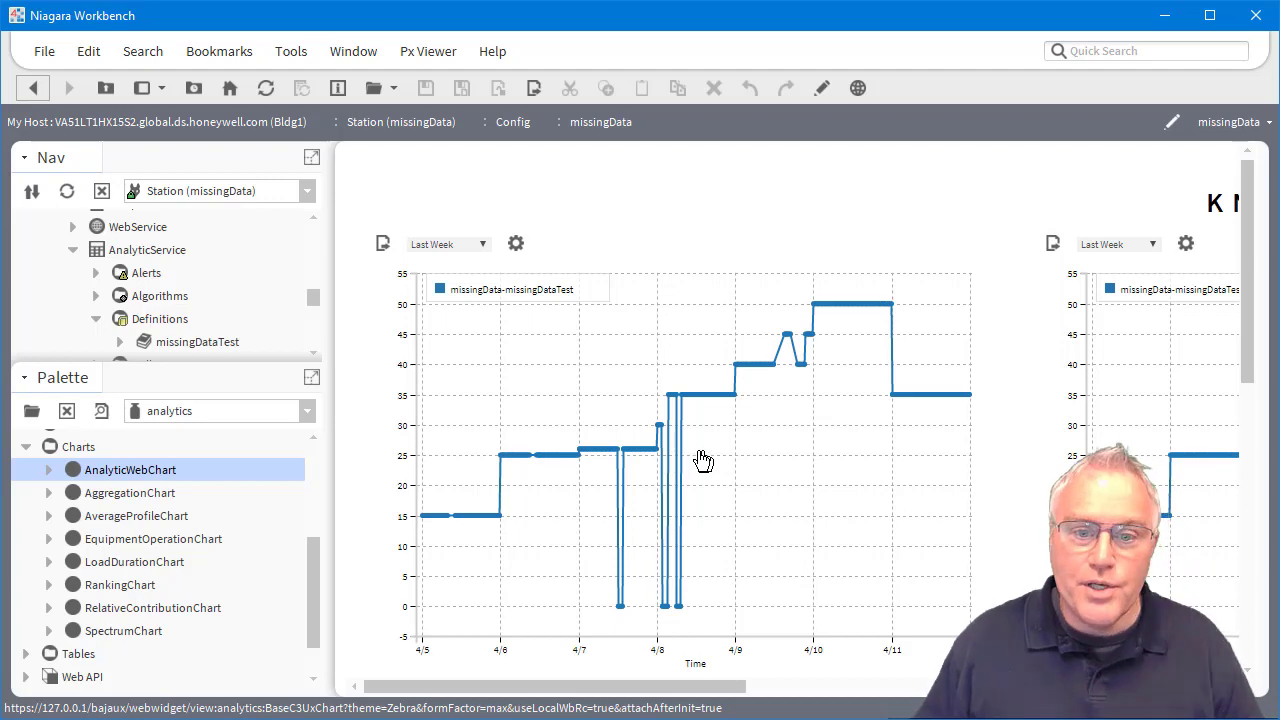
{"action": "mouse_move", "coordinate": [618, 612]}
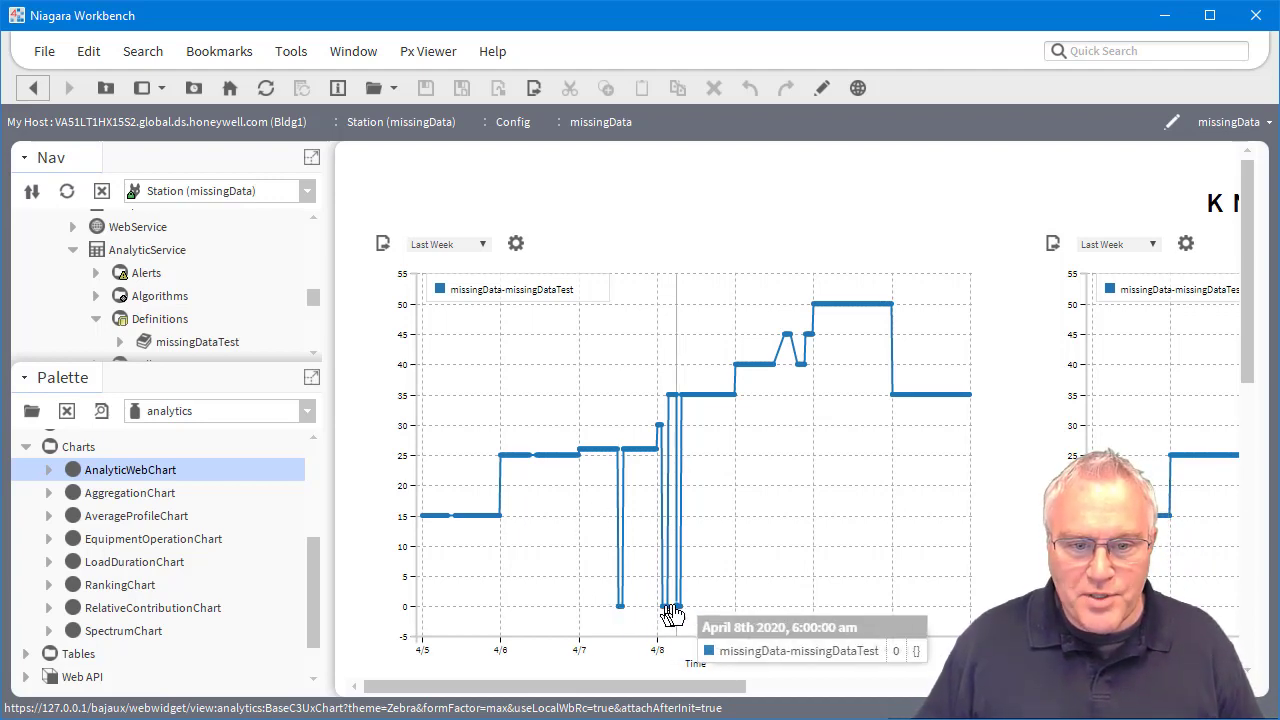
{"action": "scroll", "coordinate": [791, 357], "scroll_direction": "up", "scroll_amount": 2}
{"action": "scroll", "coordinate": [791, 357], "scroll_direction": "up", "scroll_amount": 3}
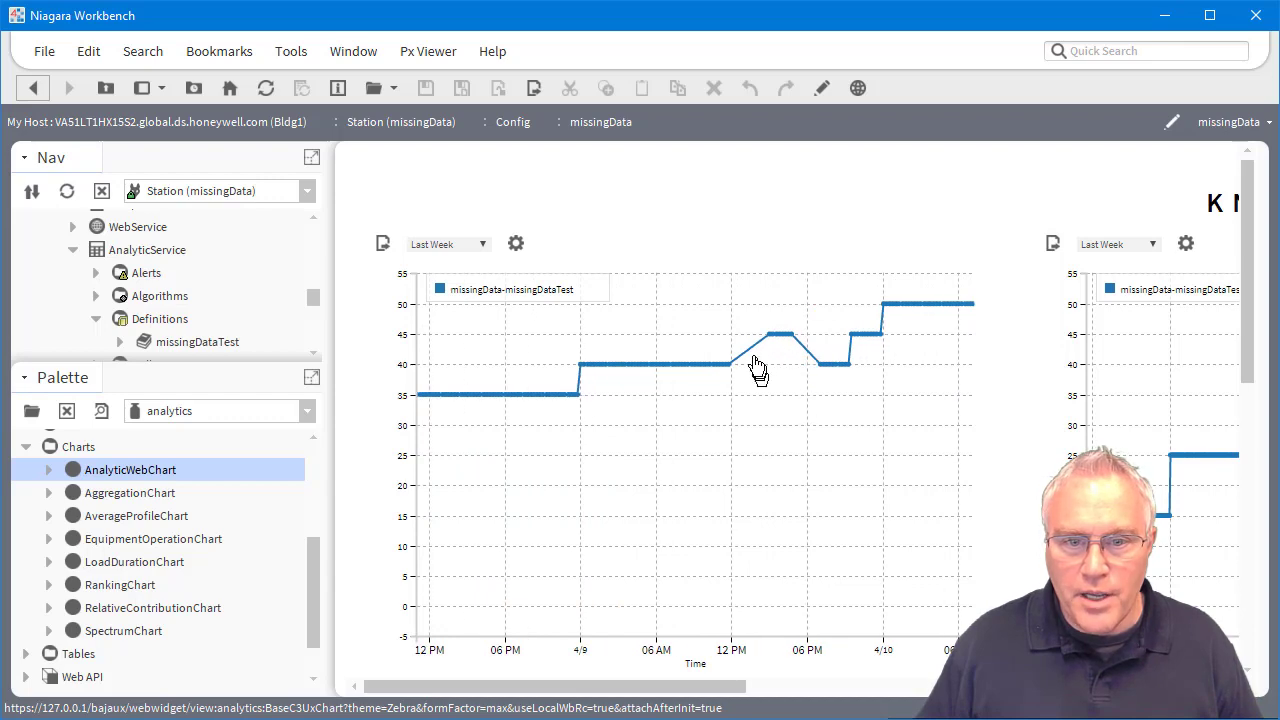
{"action": "scroll", "coordinate": [757, 365], "scroll_direction": "up", "scroll_amount": 4}
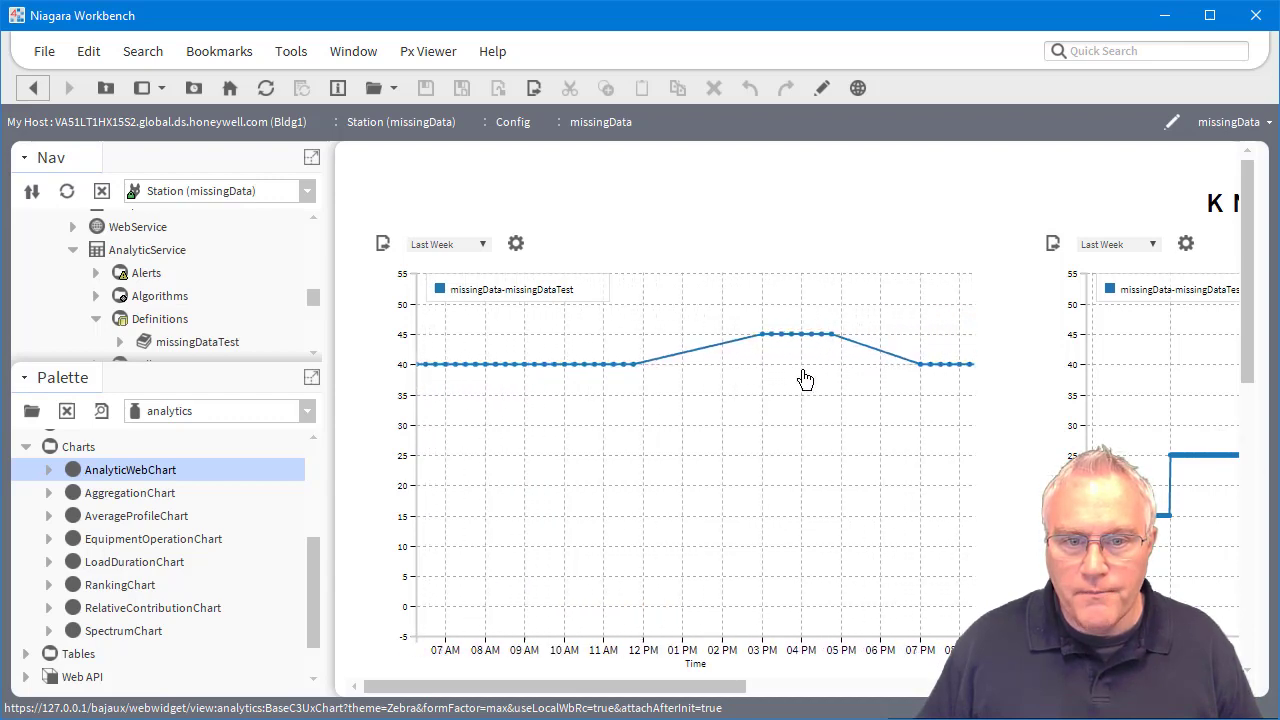
{"action": "scroll", "coordinate": [805, 378], "scroll_direction": "up", "scroll_amount": 1}
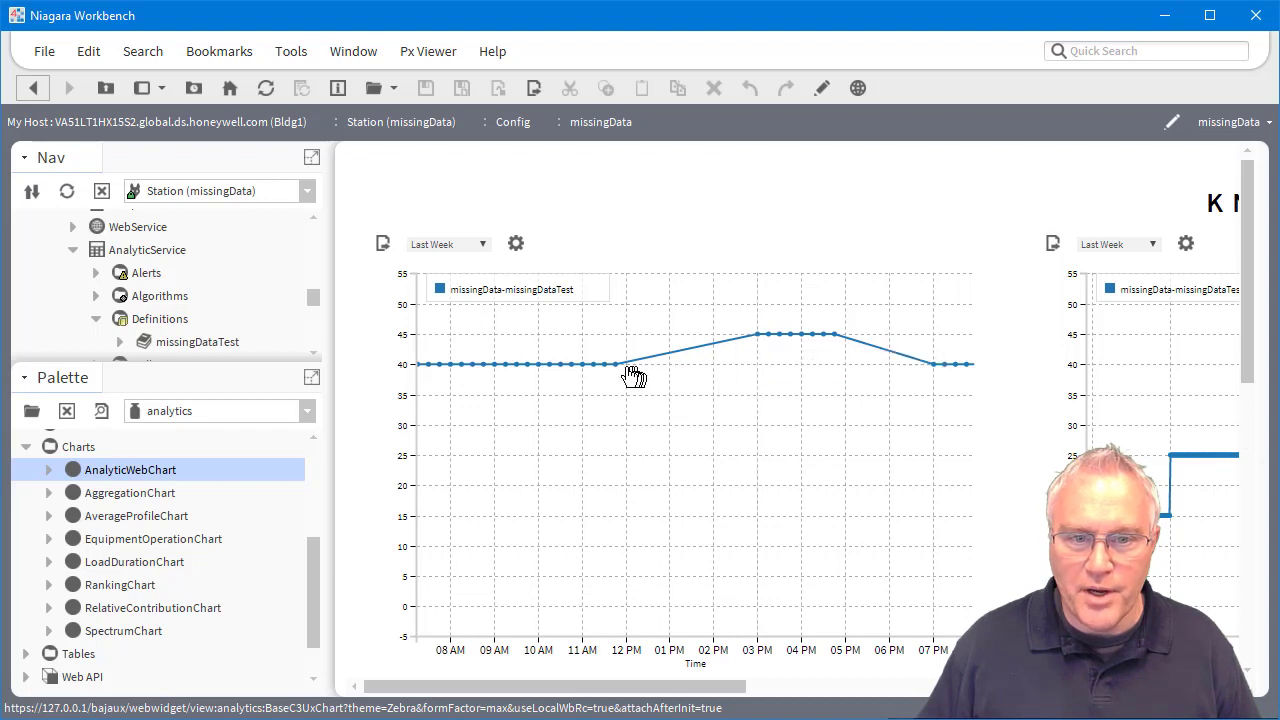
{"action": "mouse_move", "coordinate": [762, 348]}
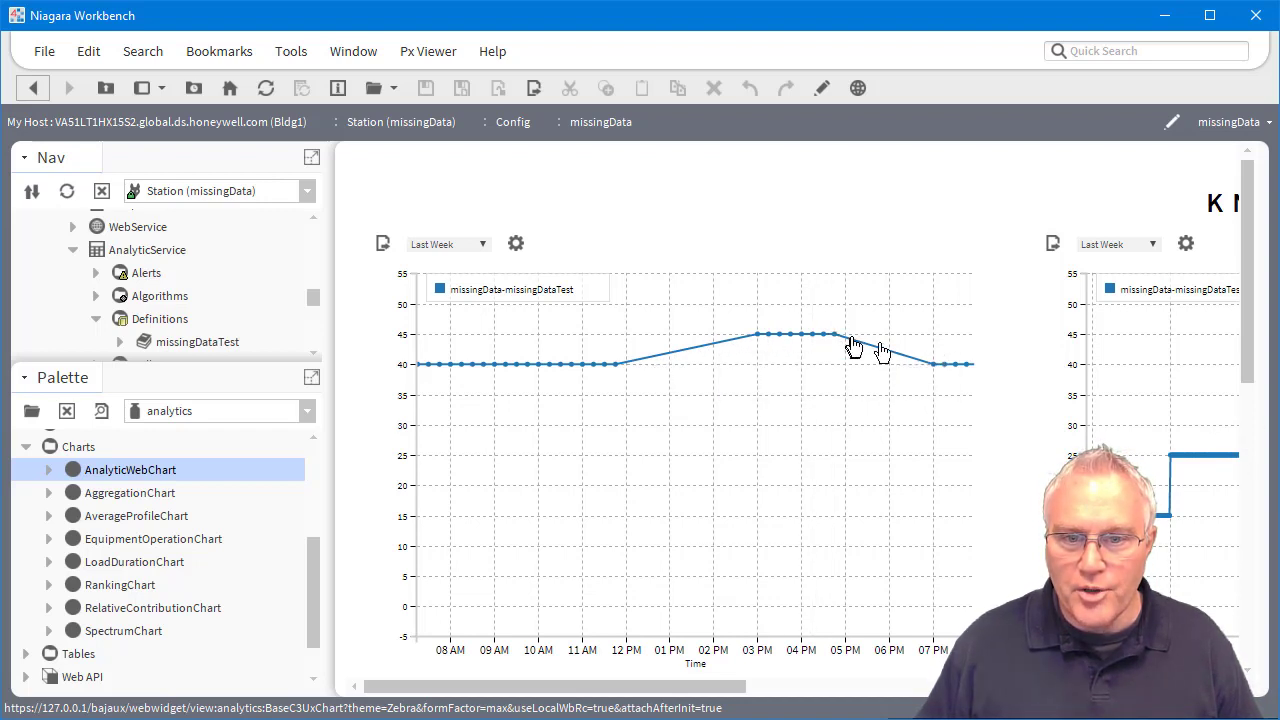
Step: Scroll to the K Nearest Neighbour chart and zoom to hourly ticks showing 45 and 40 steps
{"action": "left_click_drag", "start_coordinate": [688, 690], "coordinate": [939, 697]}
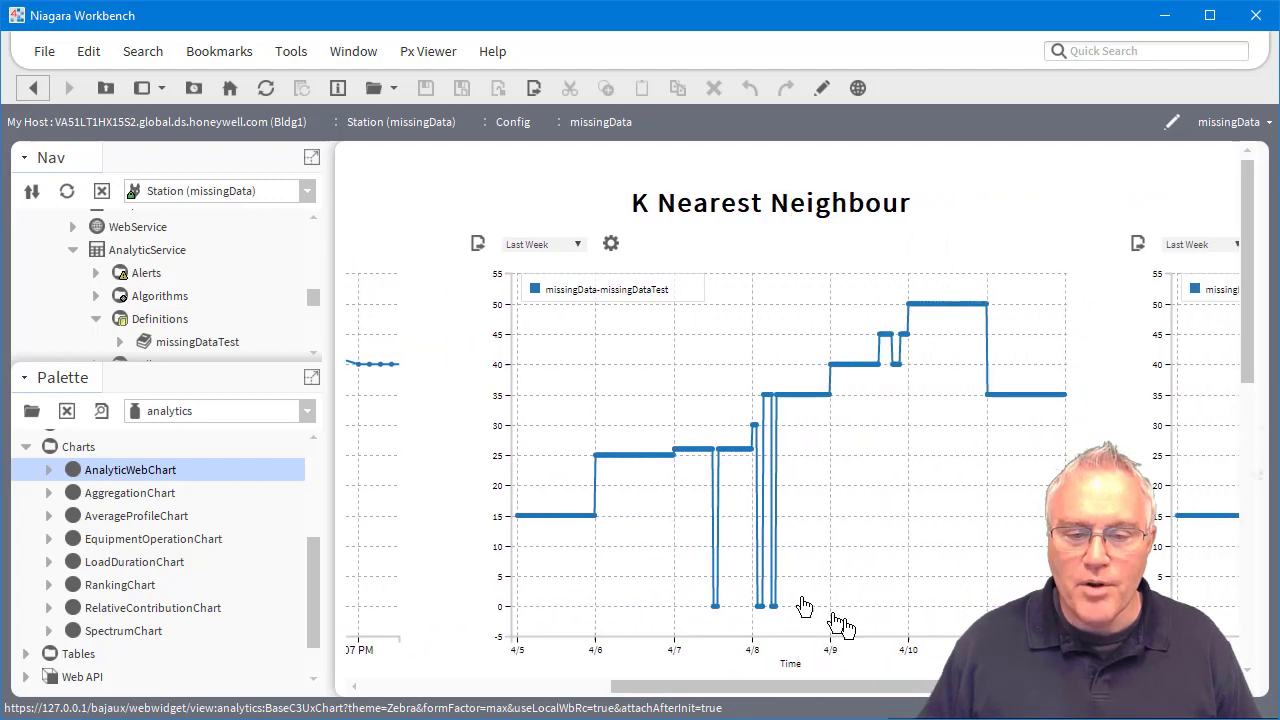
{"action": "scroll", "coordinate": [765, 473], "scroll_direction": "up", "scroll_amount": 1}
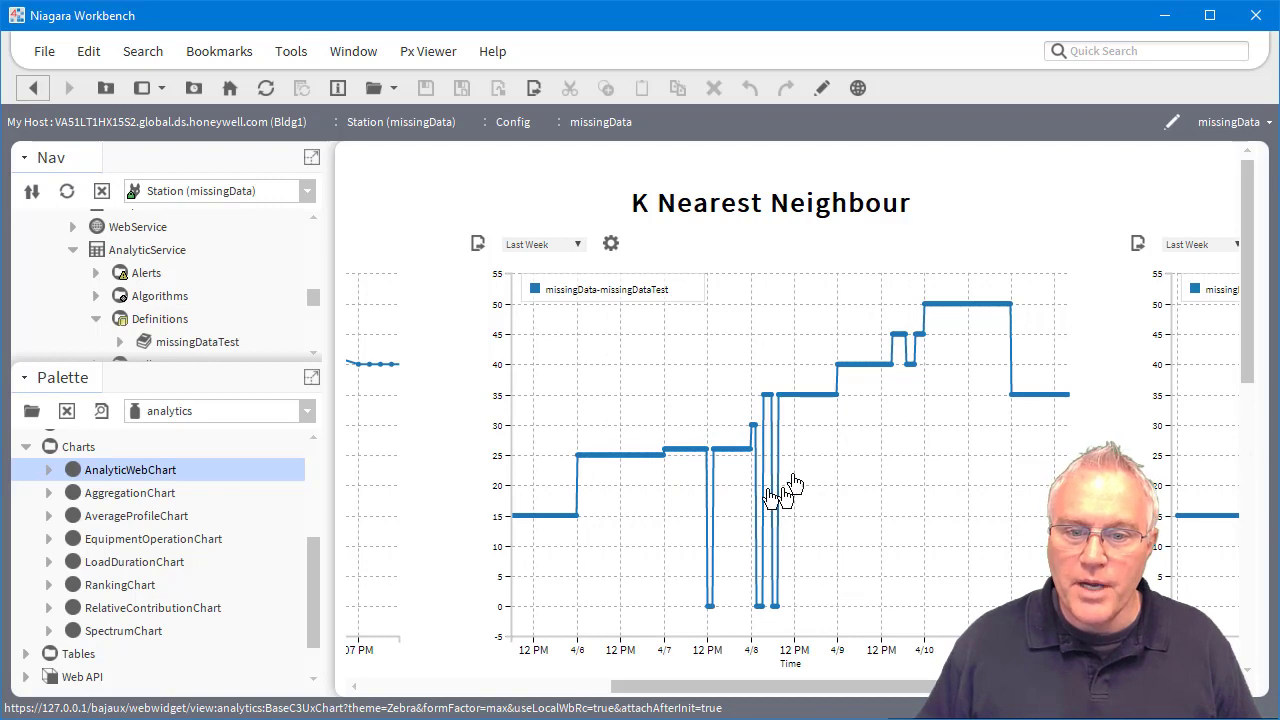
{"action": "left_click_drag", "start_coordinate": [857, 700], "coordinate": [877, 694]}
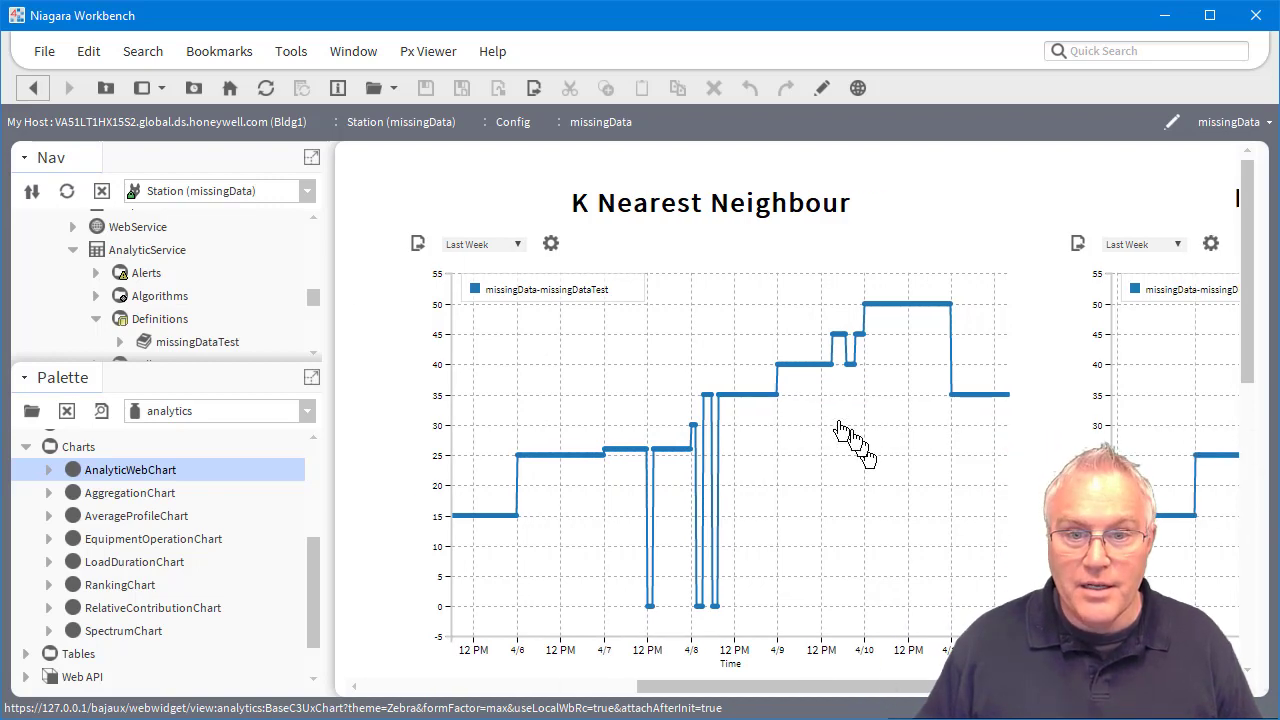
{"action": "scroll", "coordinate": [840, 391], "scroll_direction": "up", "scroll_amount": 2}
{"action": "scroll", "coordinate": [864, 375], "scroll_direction": "up", "scroll_amount": 3}
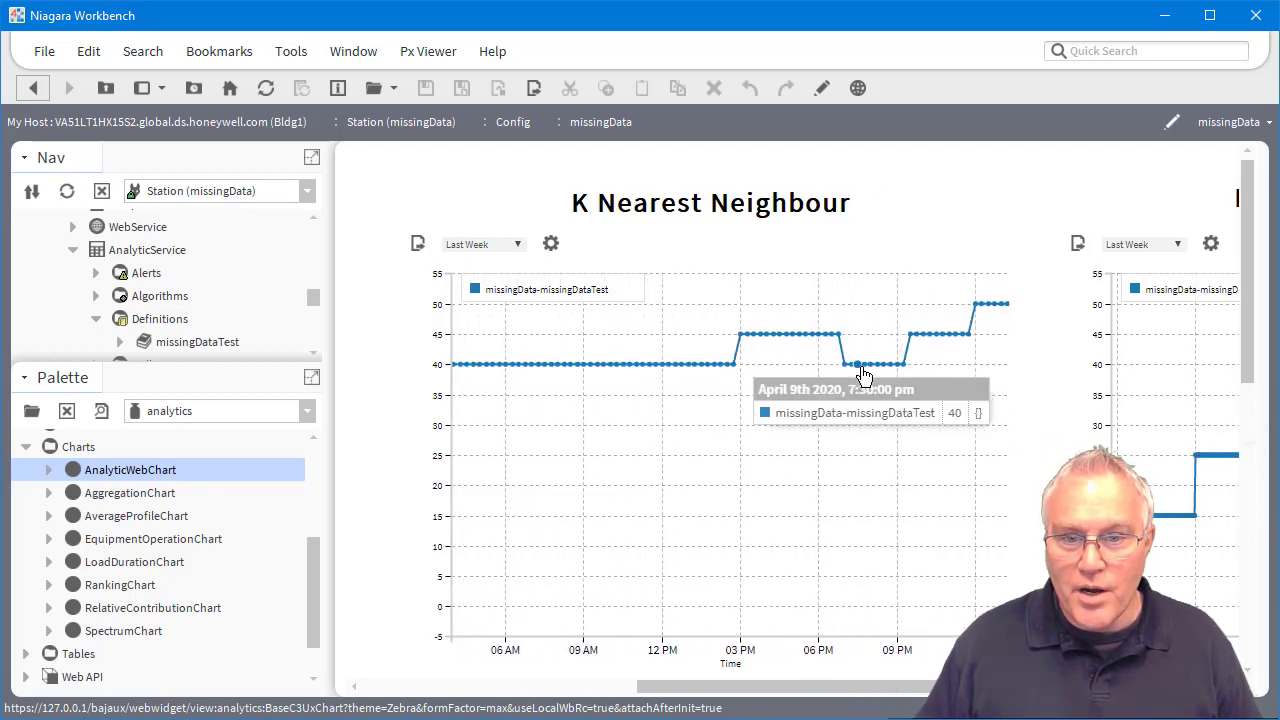
{"action": "scroll", "coordinate": [850, 375], "scroll_direction": "up", "scroll_amount": 1}
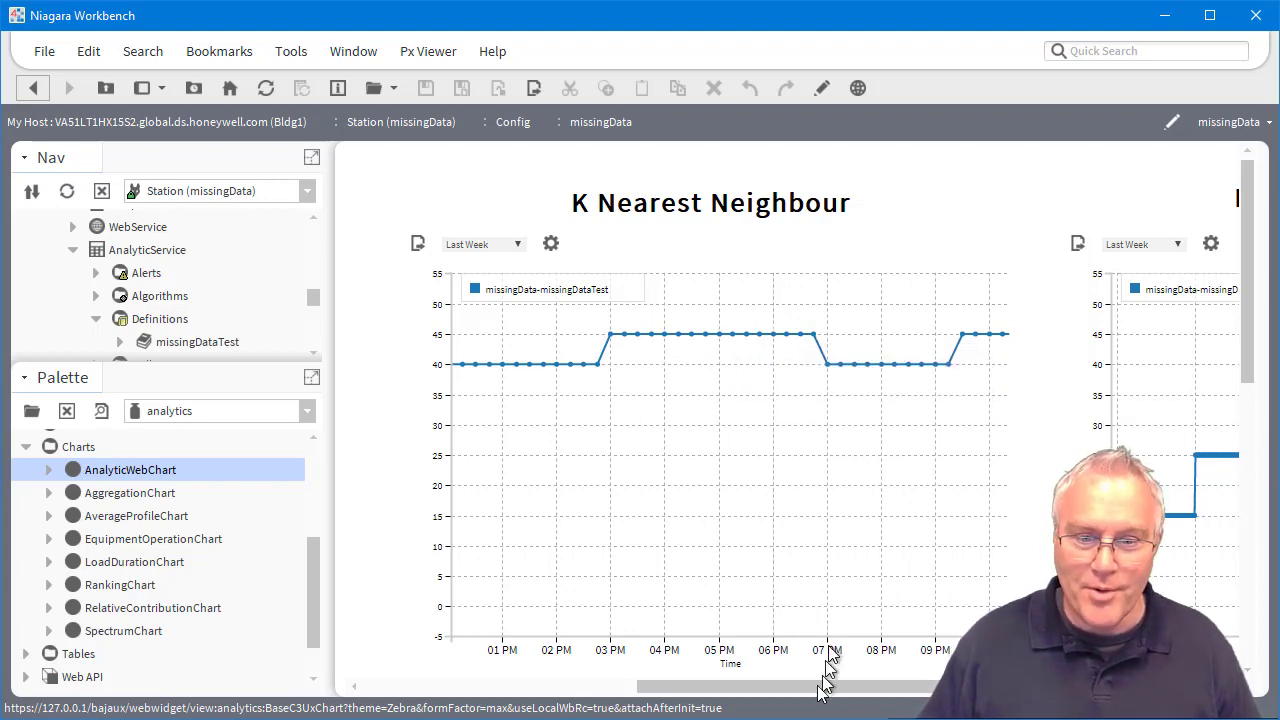
Step: Scroll to the Linear Interpolation chart and zoom into the smooth 40-to-45 ramp from noon to 3 PM
{"action": "left_click_drag", "start_coordinate": [817, 695], "coordinate": [1020, 695]}
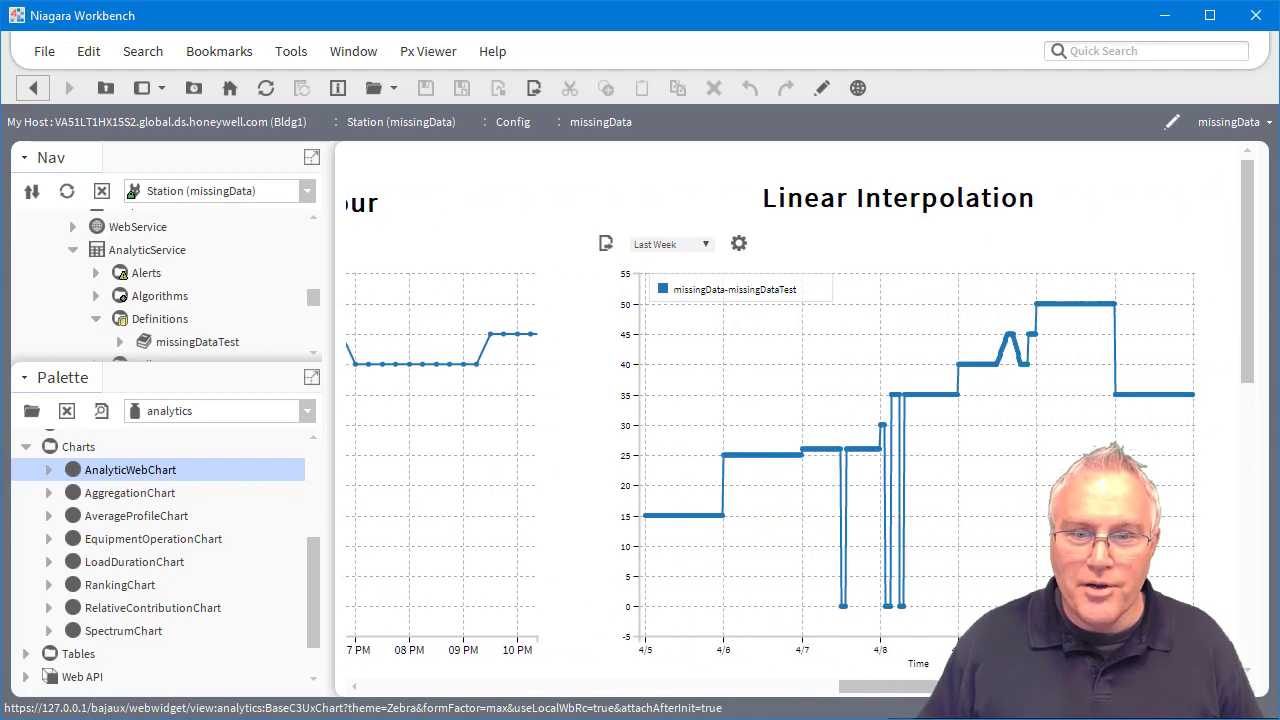
{"action": "scroll", "coordinate": [933, 465], "scroll_direction": "up", "scroll_amount": 2}
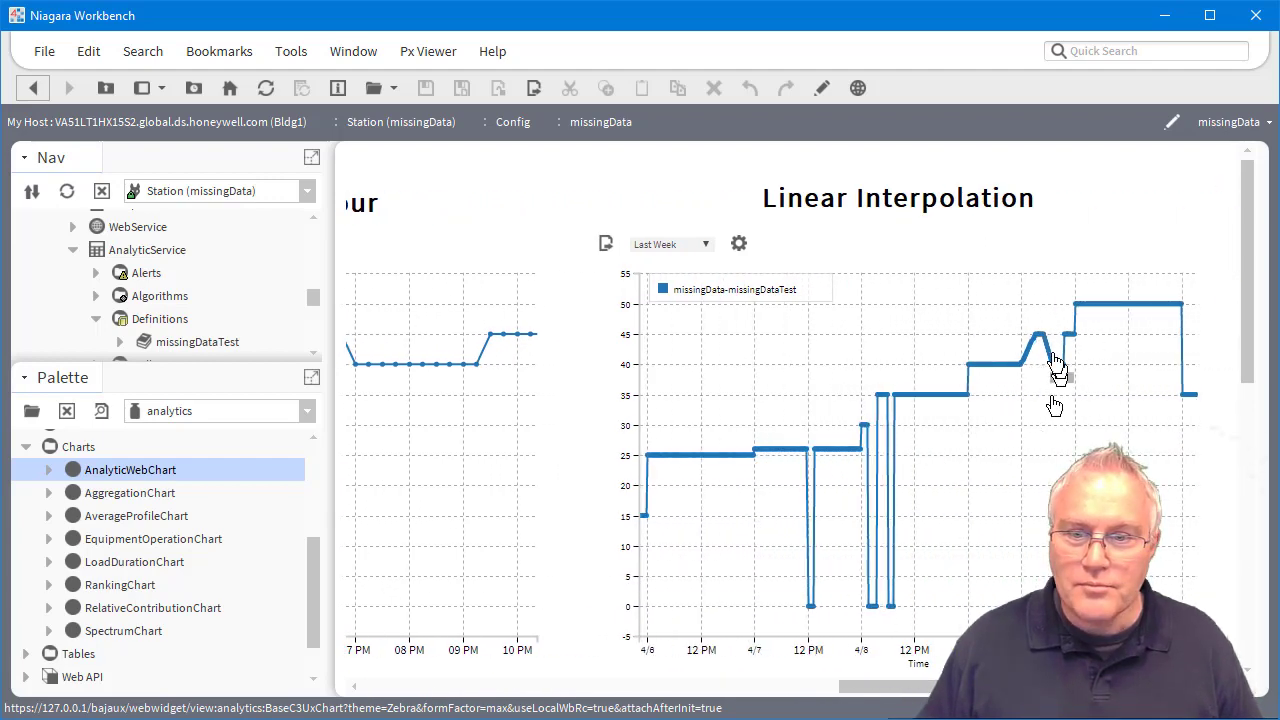
{"action": "scroll", "coordinate": [1050, 366], "scroll_direction": "up", "scroll_amount": 3}
{"action": "scroll", "coordinate": [1000, 364], "scroll_direction": "up", "scroll_amount": 2}
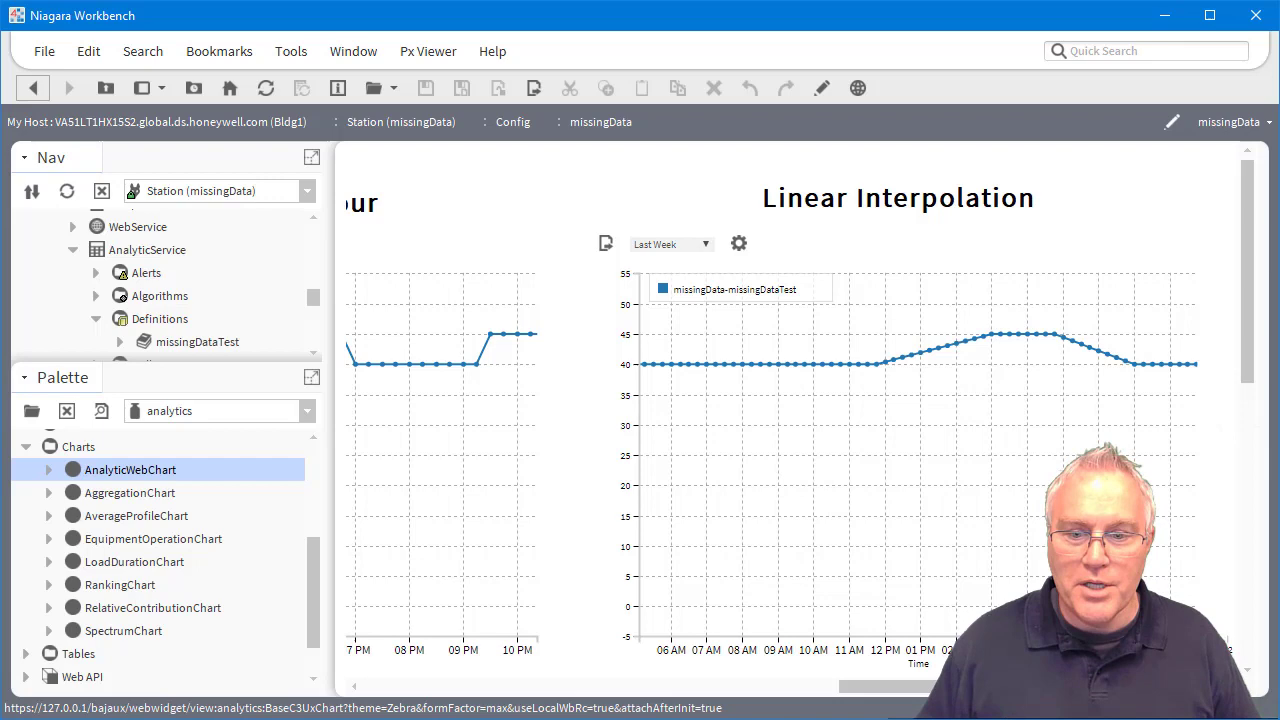
Step: Review the chart series' Missing Data Strategy settings without changes, then refresh the page to Last Week
{"action": "left_click", "coordinate": [738, 243]}
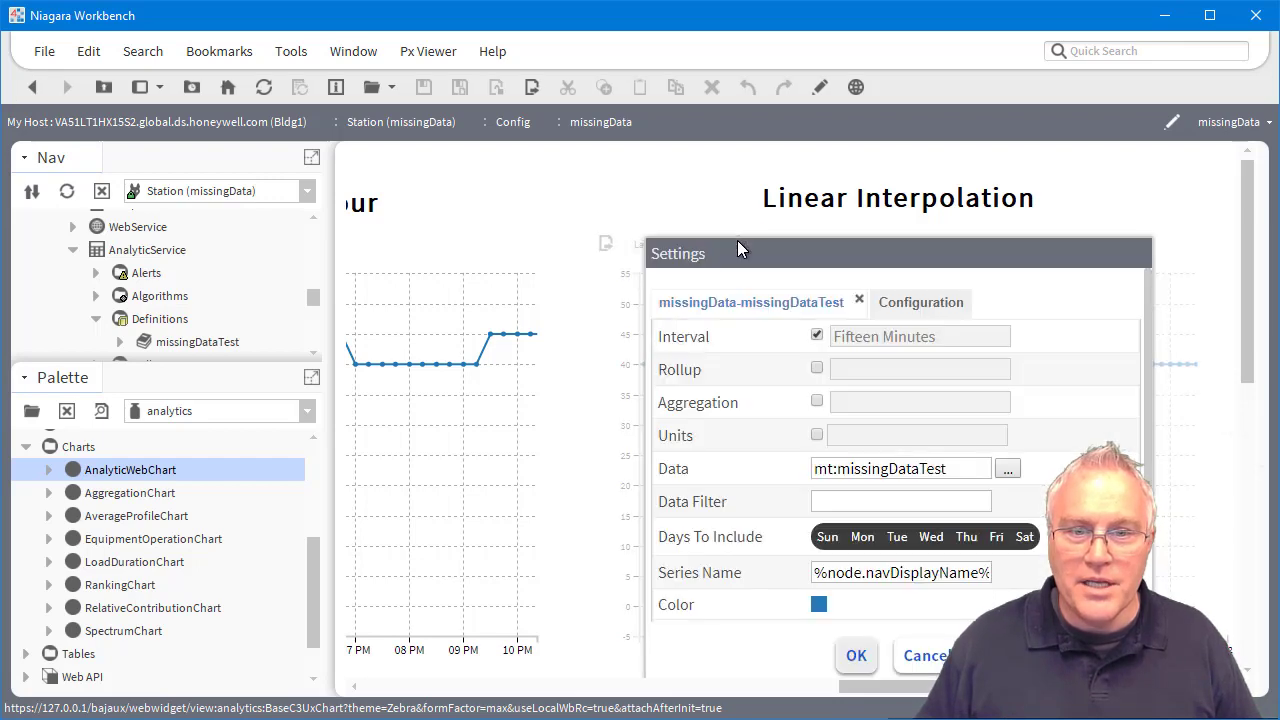
{"action": "scroll", "coordinate": [1051, 434], "scroll_direction": "down", "scroll_amount": 5}
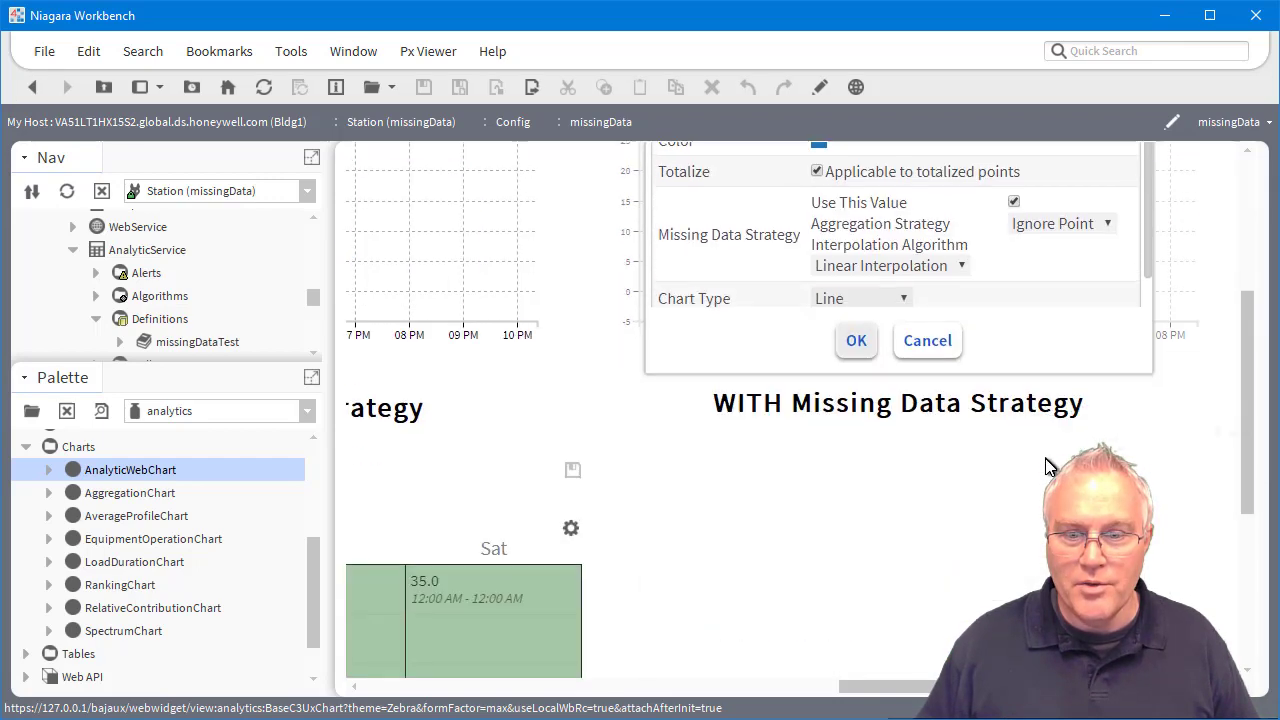
{"action": "scroll", "coordinate": [1058, 338], "scroll_direction": "up", "scroll_amount": 5}
{"action": "scroll", "coordinate": [1032, 384], "scroll_direction": "down", "scroll_amount": 1}
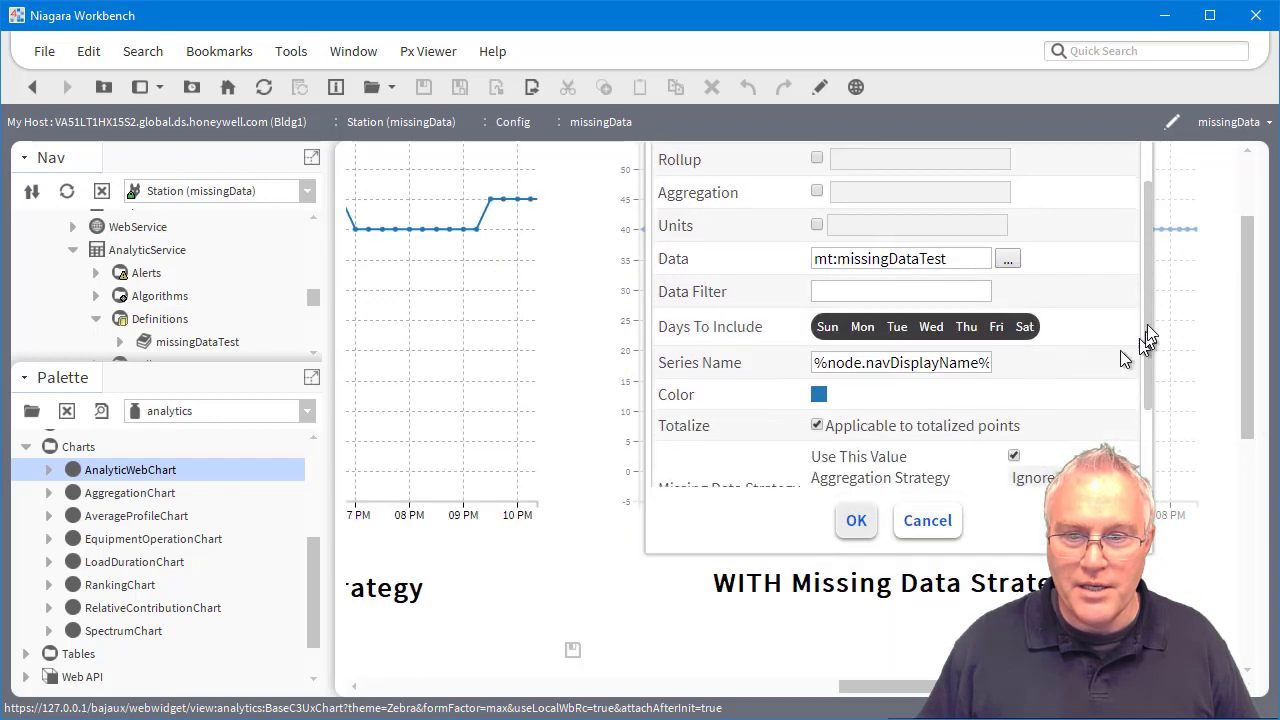
{"action": "left_click_drag", "start_coordinate": [1150, 328], "coordinate": [1145, 414]}
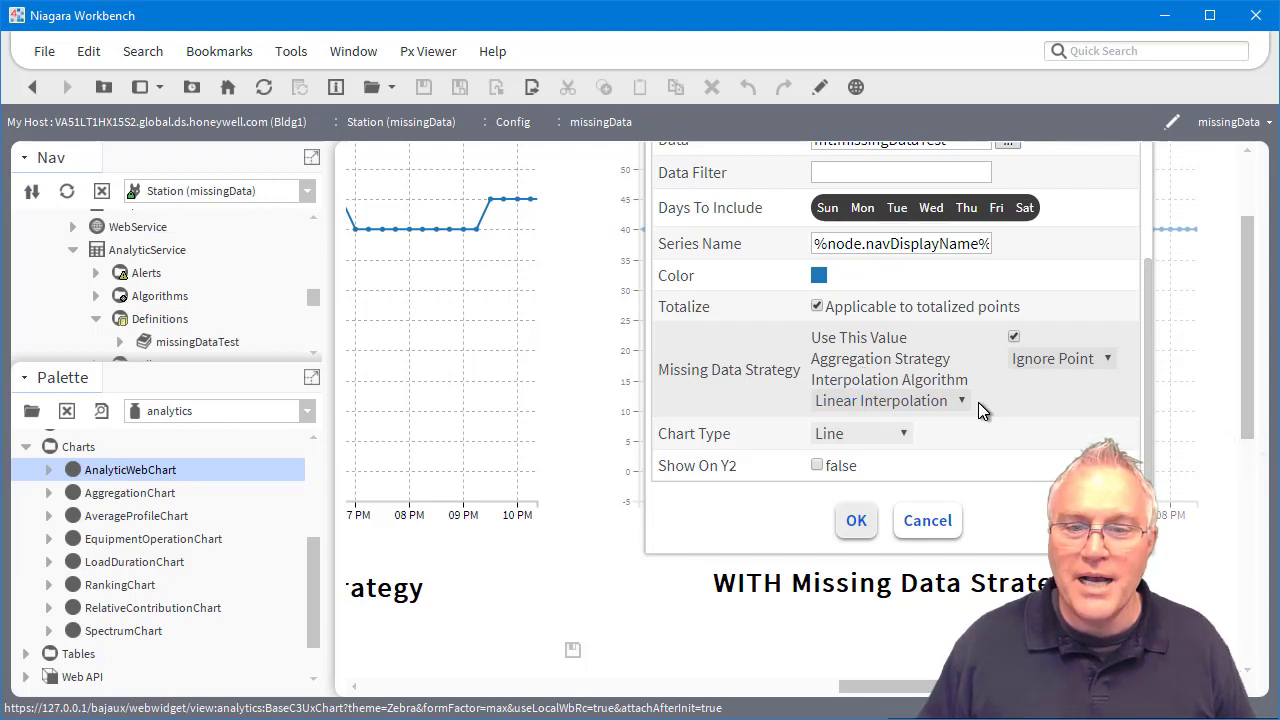
{"action": "left_click", "coordinate": [925, 520]}
{"action": "left_click", "coordinate": [264, 87]}
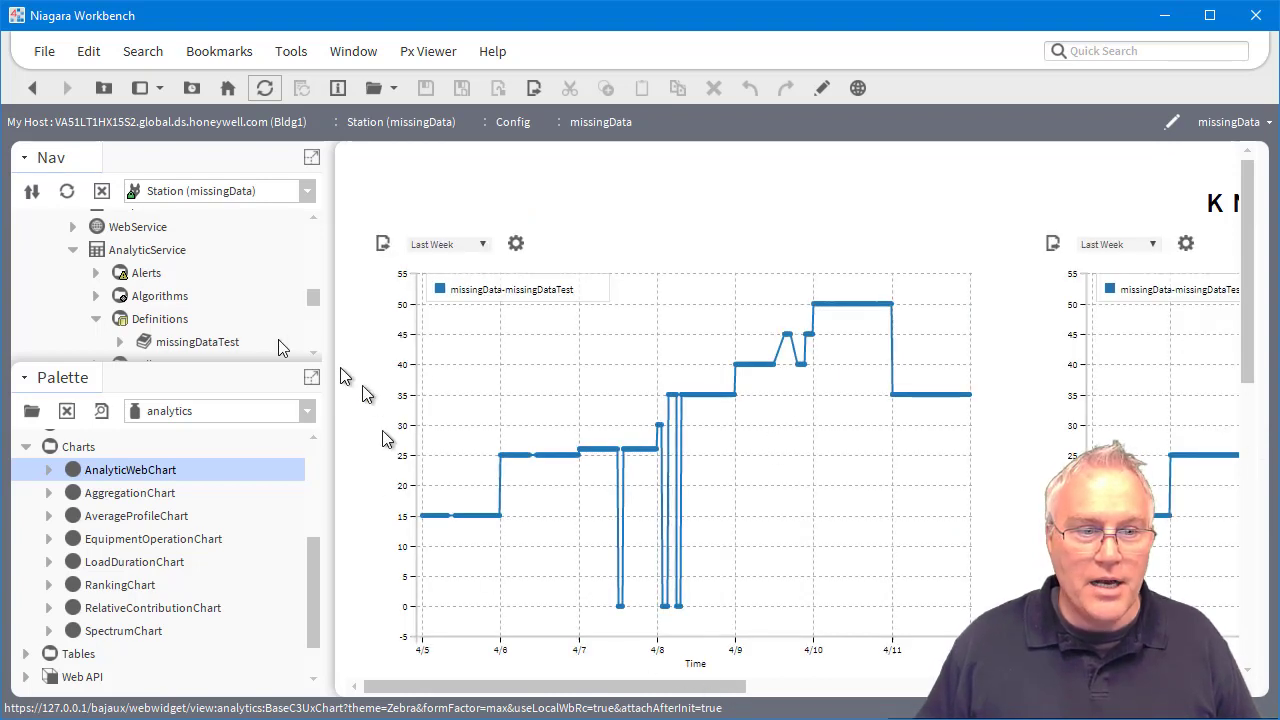
Step: Set missingDataTest's Raw Data Filter Low Limit to 1.00 instead of null and save
{"action": "left_click_drag", "start_coordinate": [226, 367], "coordinate": [230, 468]}
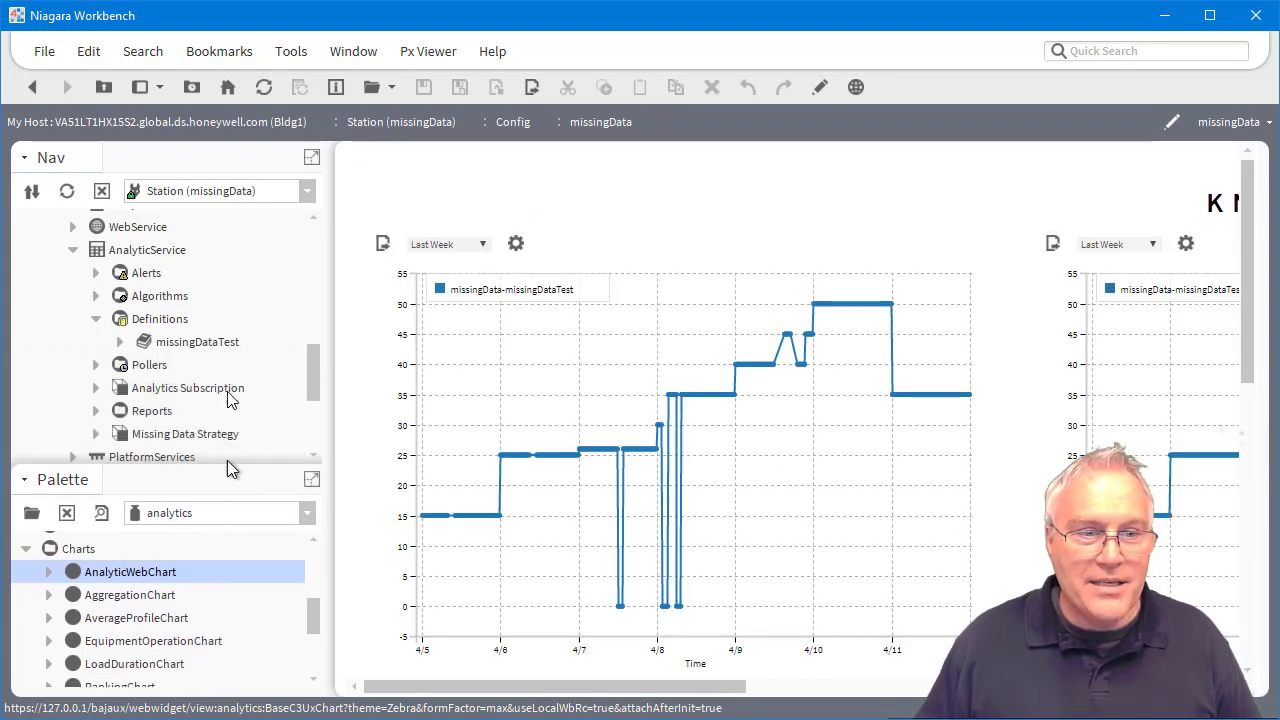
{"action": "double_click", "coordinate": [197, 342]}
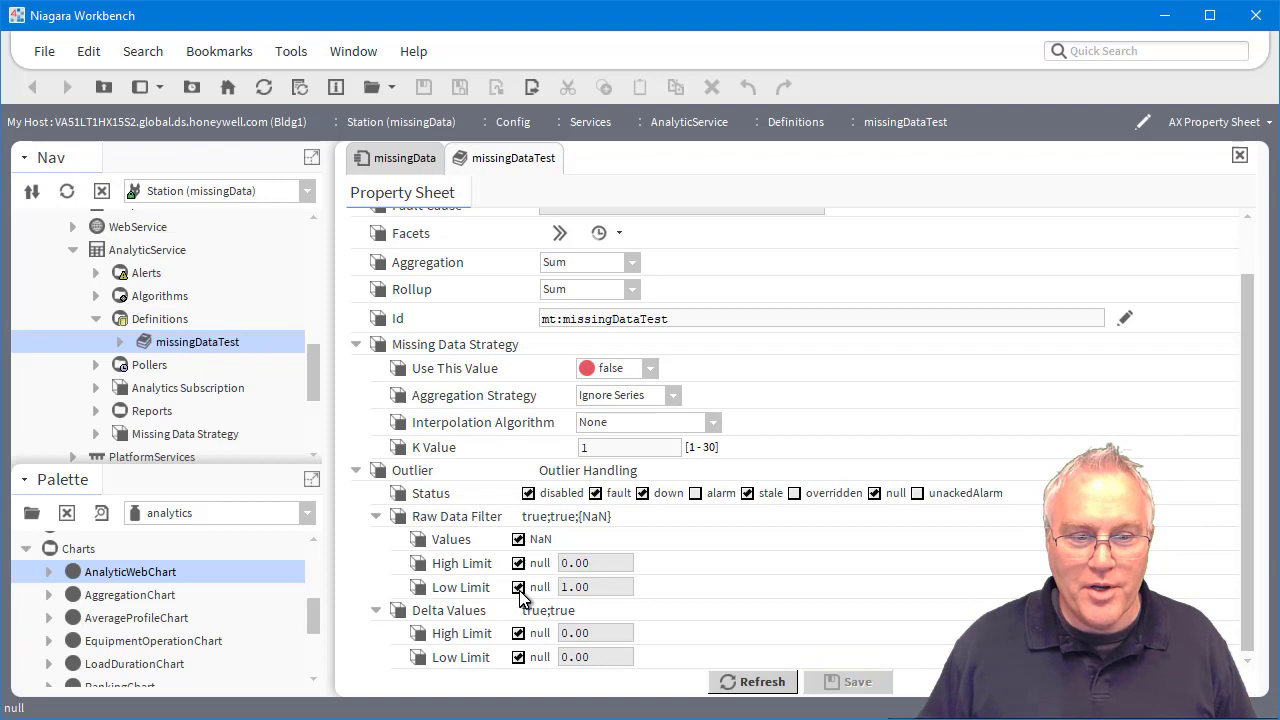
{"action": "left_click", "coordinate": [518, 588]}
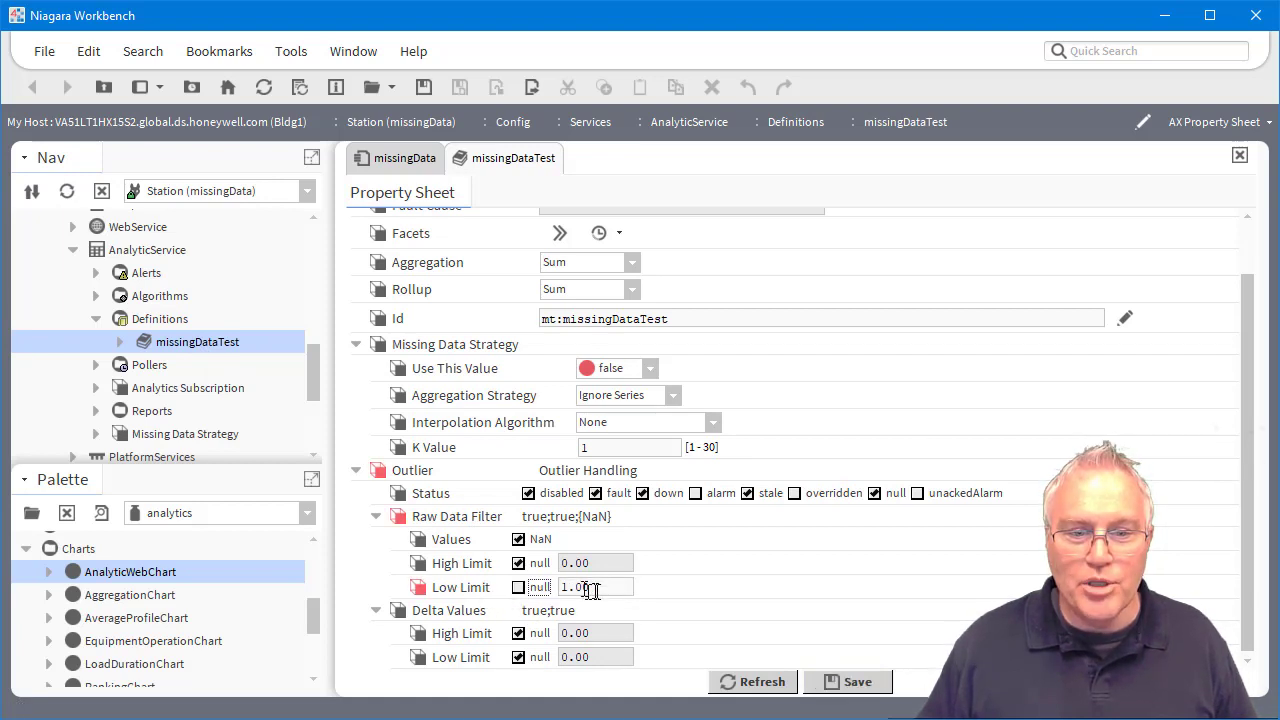
{"action": "left_click", "coordinate": [857, 682]}
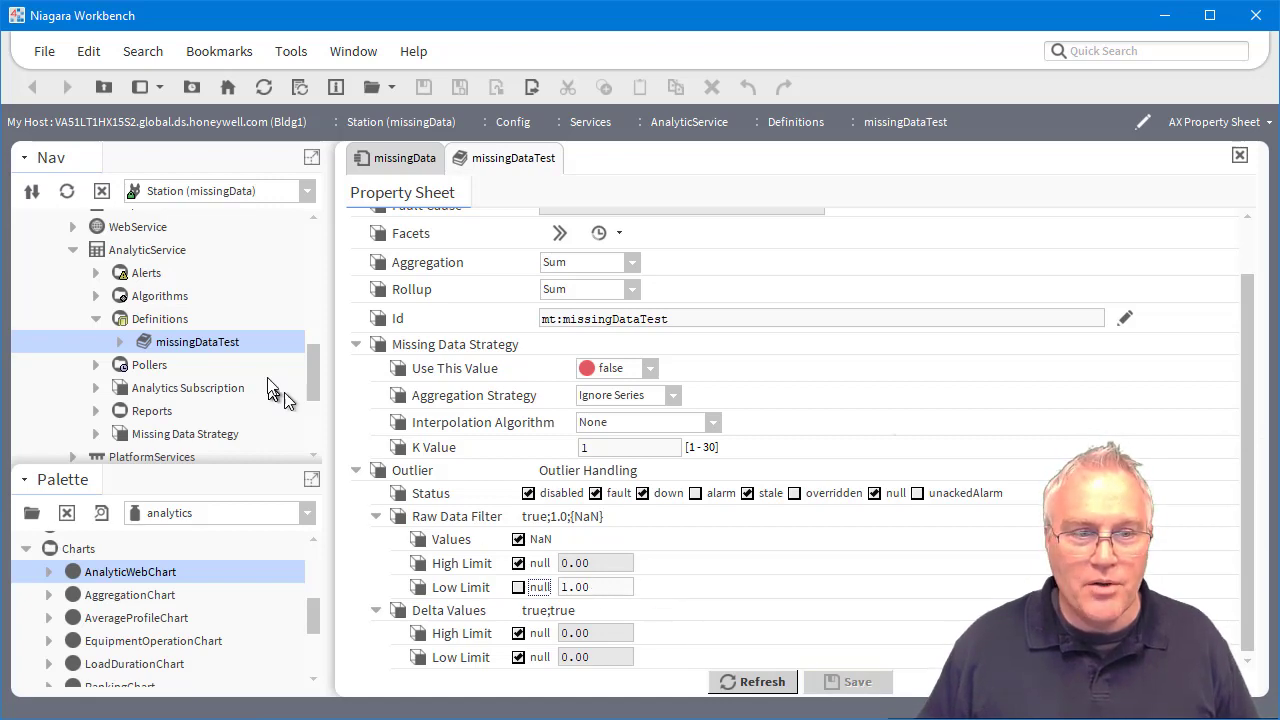
Step: Refresh the missingData charts, then compare the zero-free K Nearest Neighbour and Linear Interpolation plots
{"action": "left_click", "coordinate": [394, 160]}
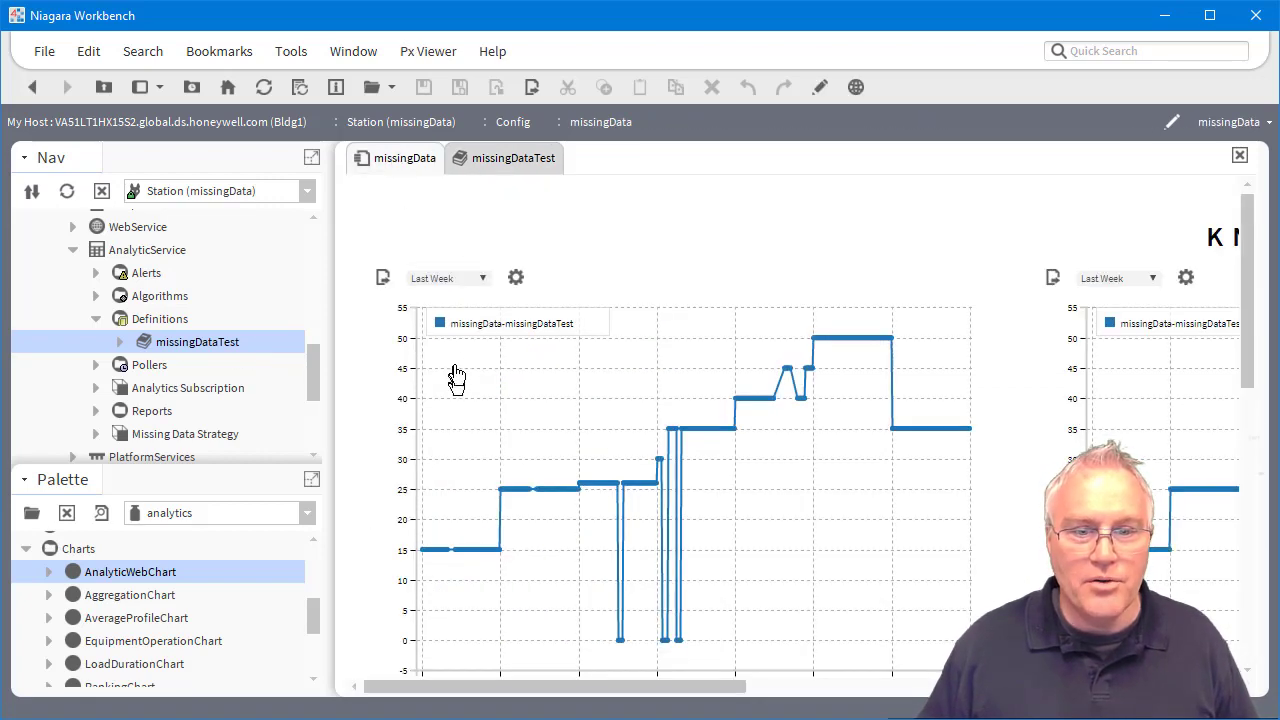
{"action": "left_click", "coordinate": [264, 87]}
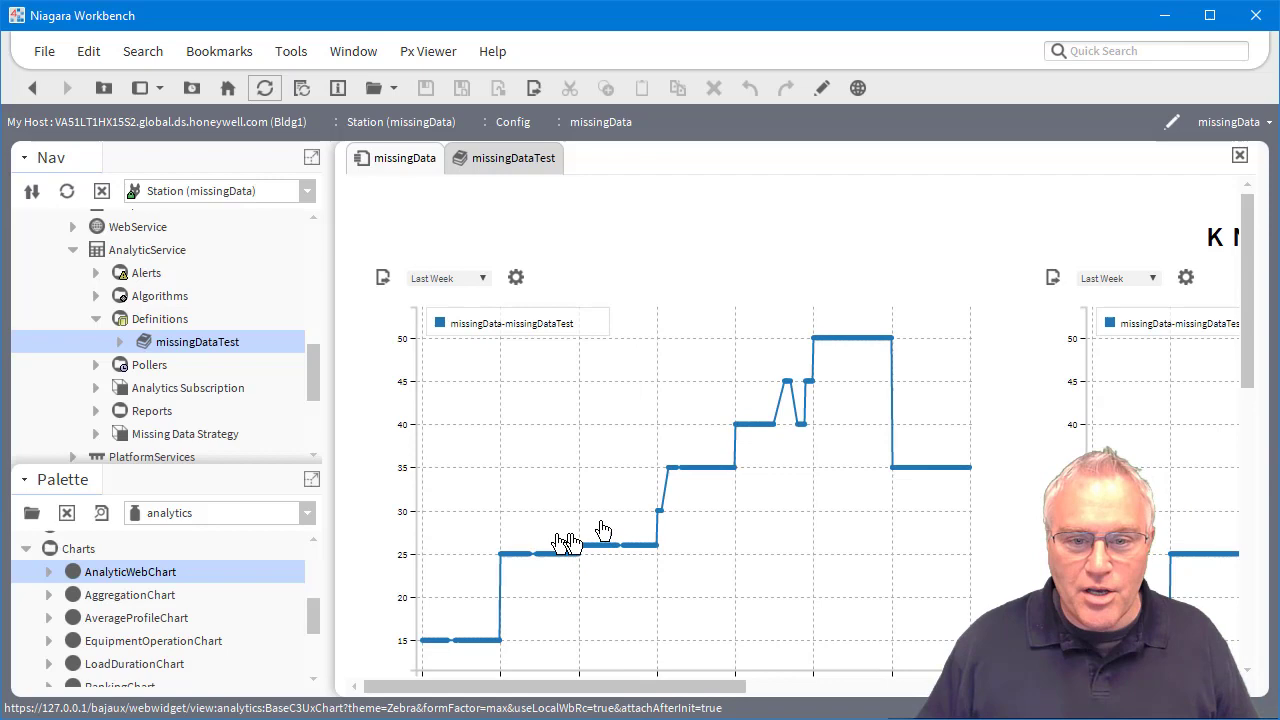
{"action": "left_click_drag", "start_coordinate": [624, 690], "coordinate": [835, 704]}
{"action": "scroll", "coordinate": [990, 457], "scroll_direction": "up", "scroll_amount": 5}
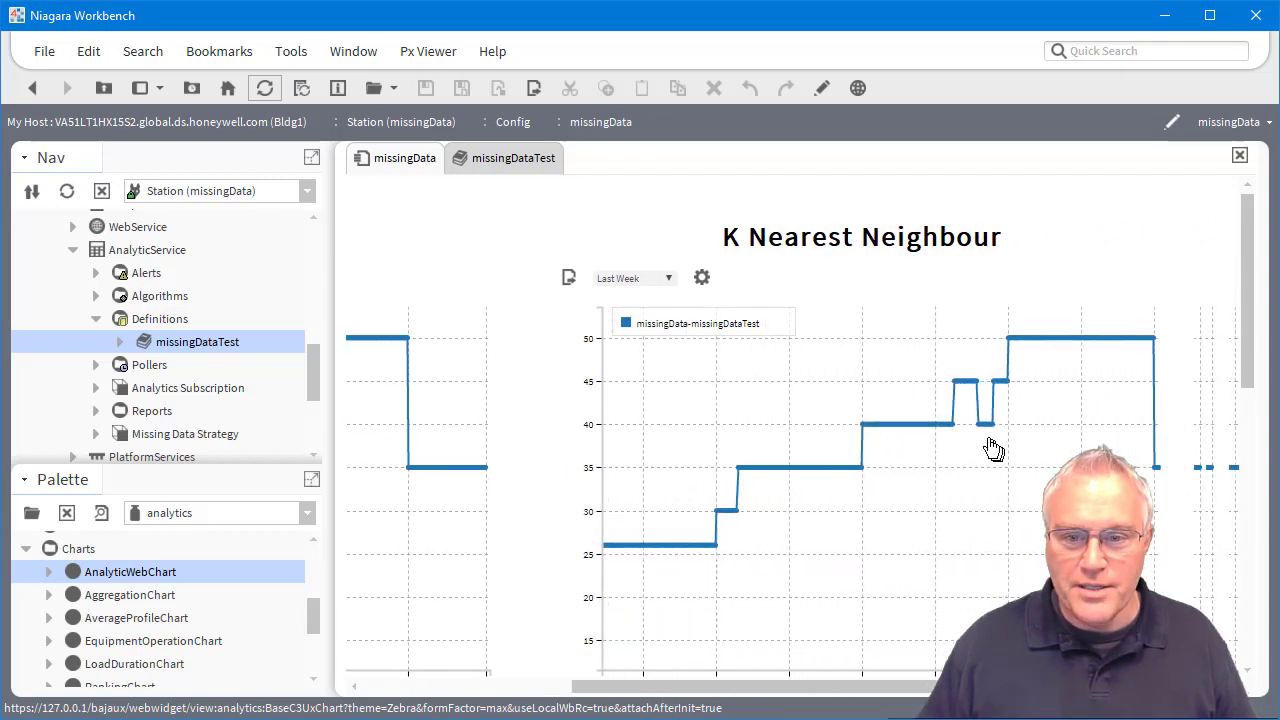
{"action": "scroll", "coordinate": [976, 432], "scroll_direction": "up", "scroll_amount": 3}
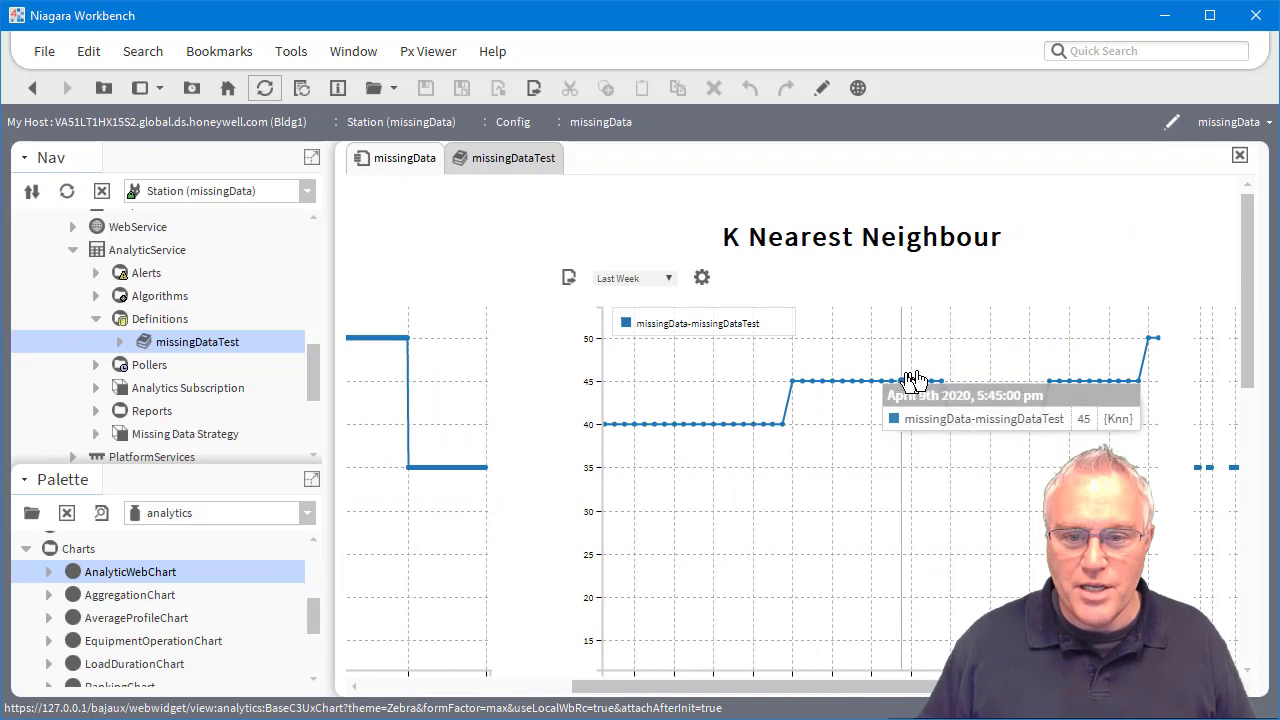
{"action": "left_click_drag", "start_coordinate": [855, 694], "coordinate": [1096, 692]}
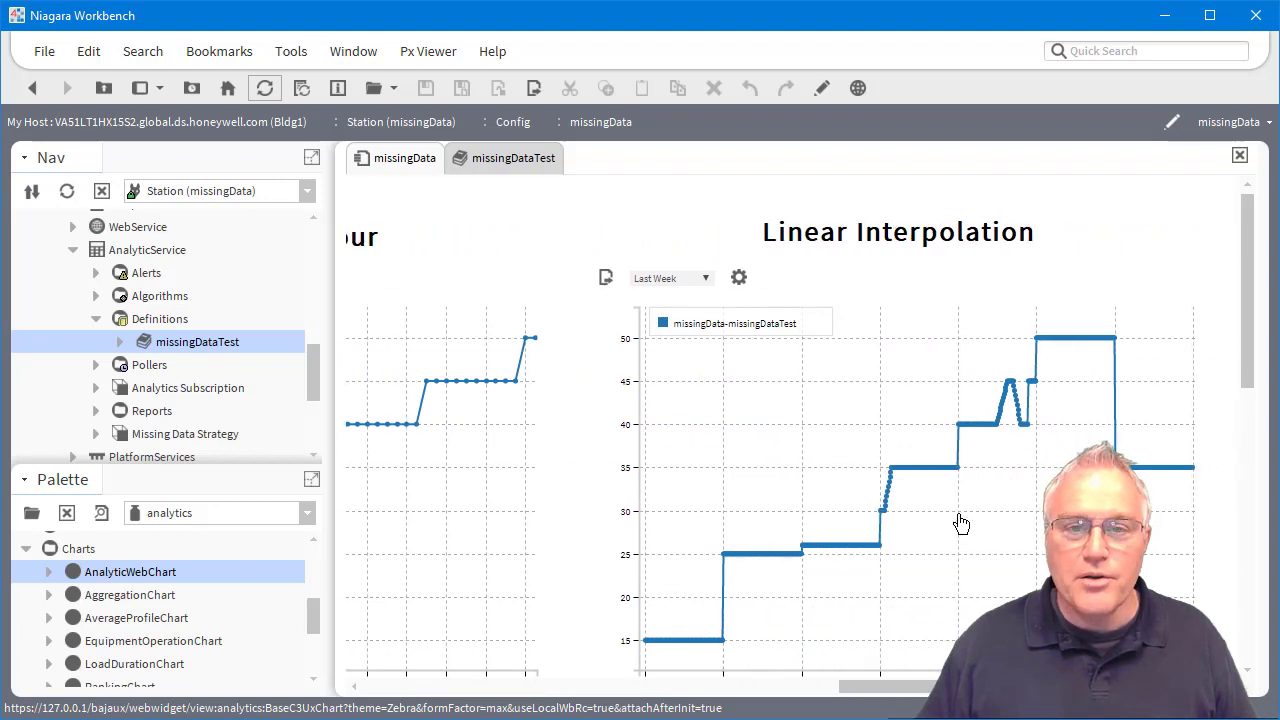